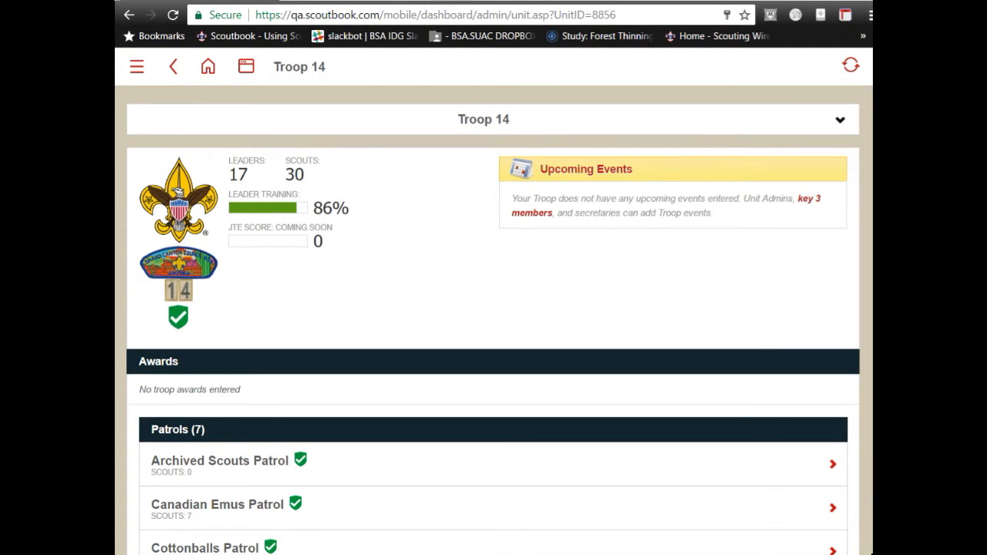
- Open the MB Counselor List search from the Troop 14 page
scroll(493, 309, down, 11)
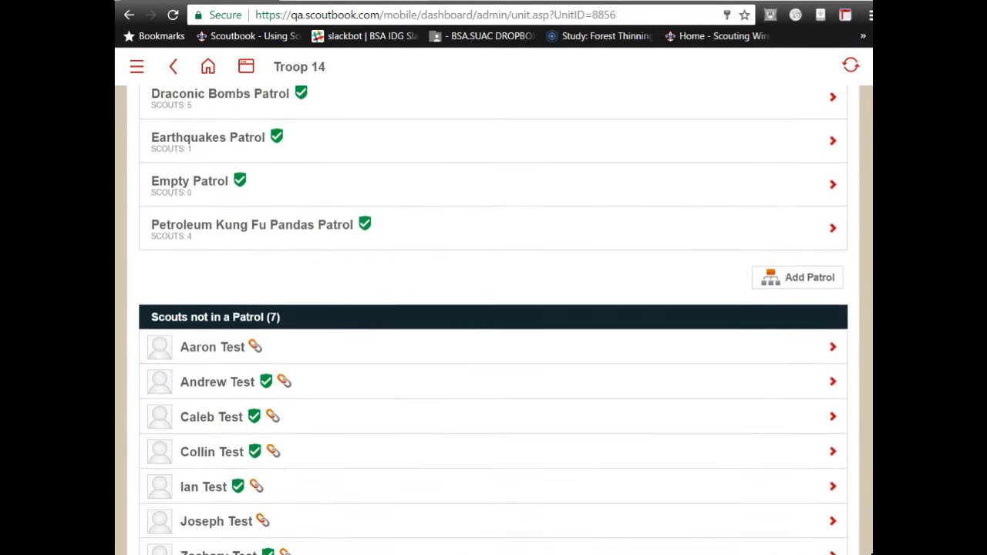
scroll(494, 320, down, 2)
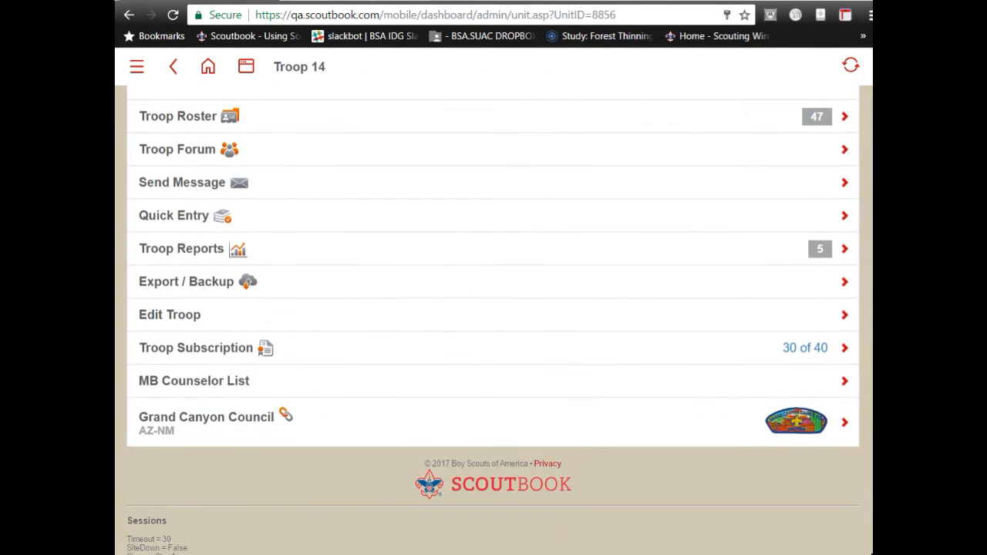
scroll(323, 365, down, 1)
scroll(322, 365, up, 2)
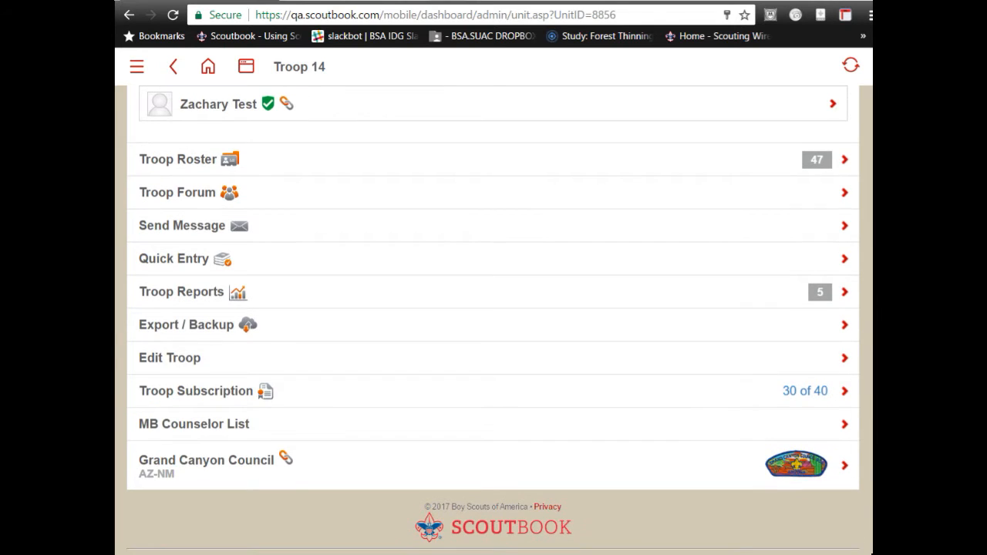
click(180, 431)
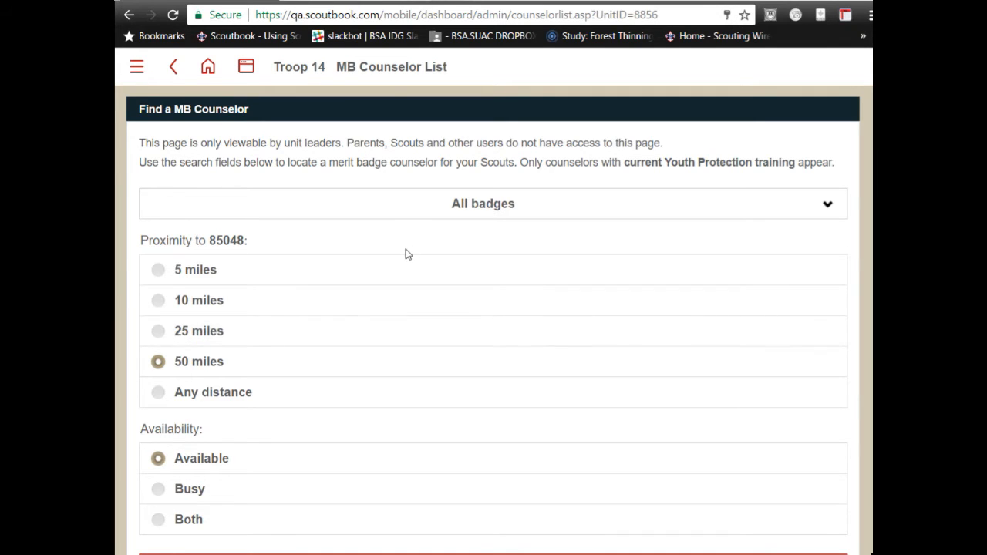
- Pick Chess in the merit badge filter, replacing All badges
click(410, 211)
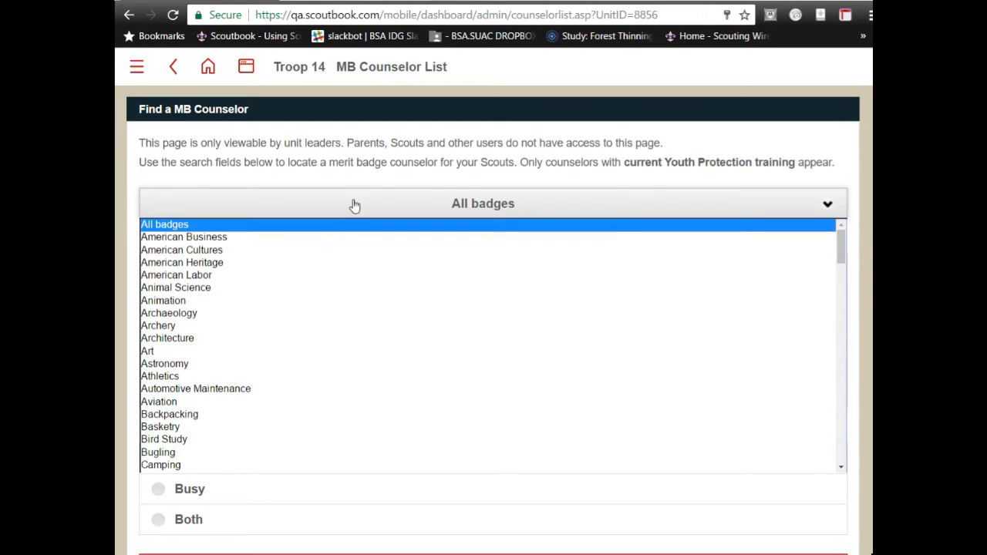
scroll(255, 296, down, 2)
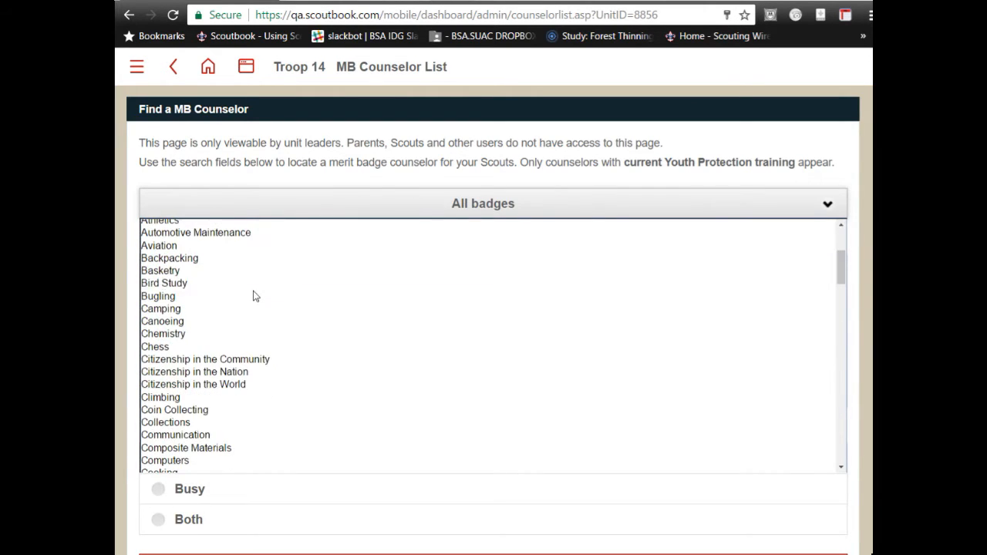
scroll(255, 296, down, 2)
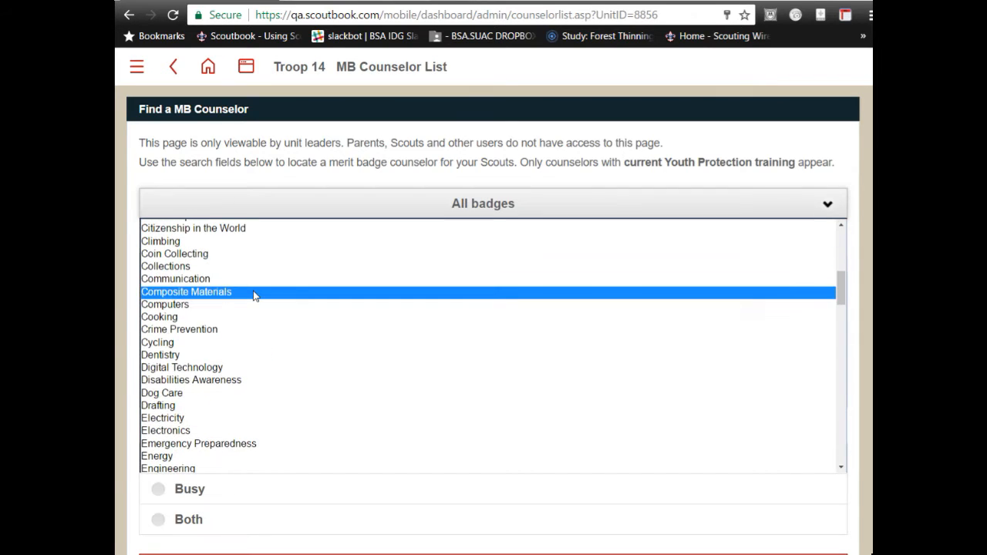
scroll(255, 296, up, 3)
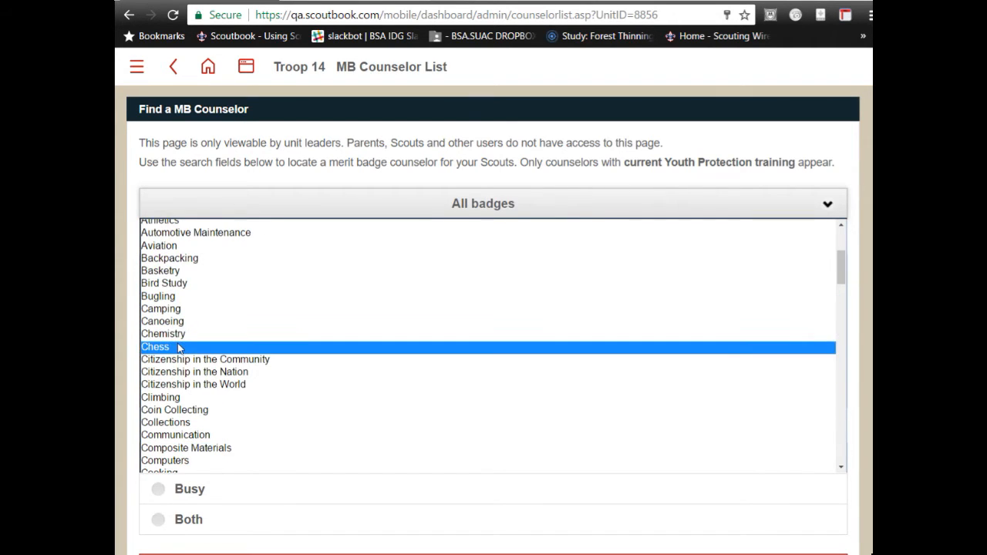
click(203, 346)
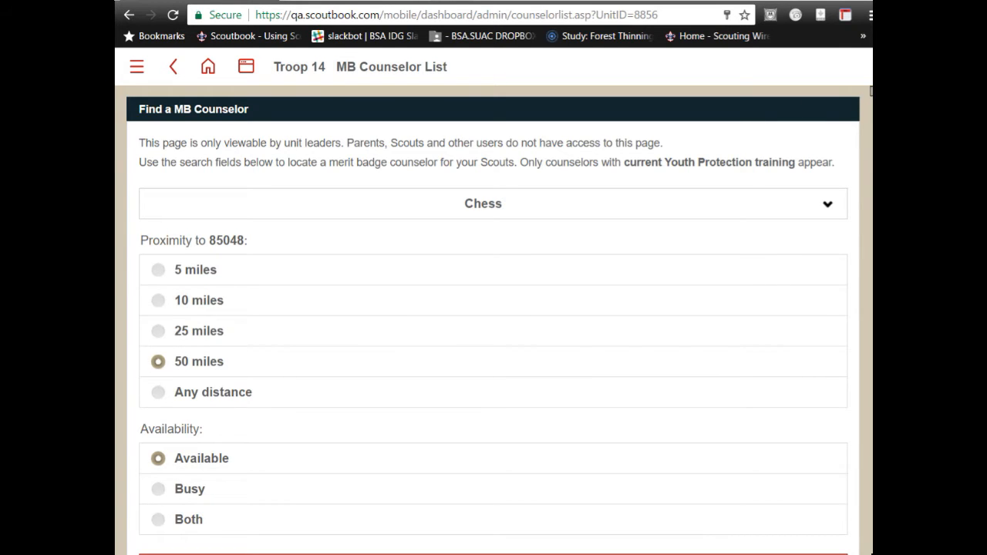
scroll(869, 94, down, 3)
scroll(862, 109, up, 2)
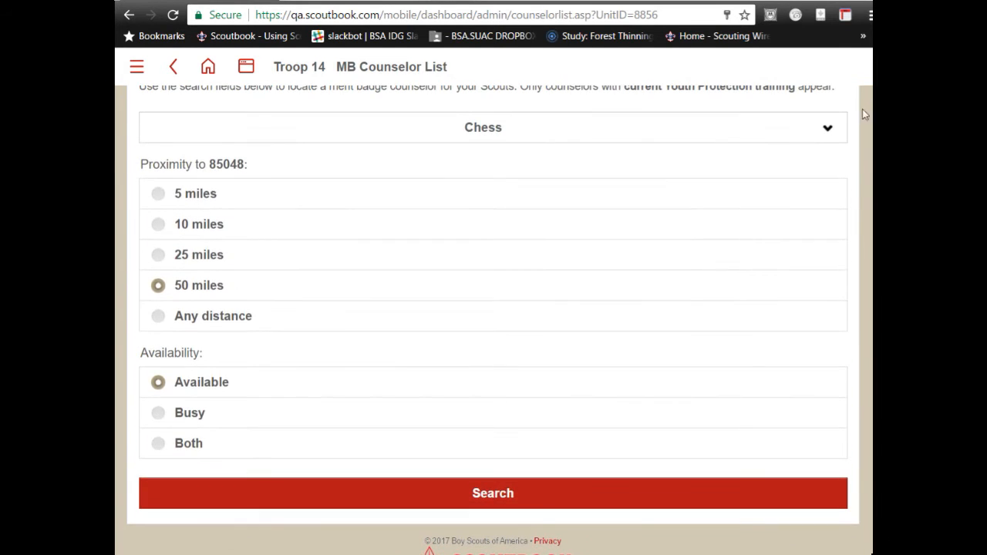
- Run the search and review the 62 Chess counselors within 50 miles of 85048
click(517, 497)
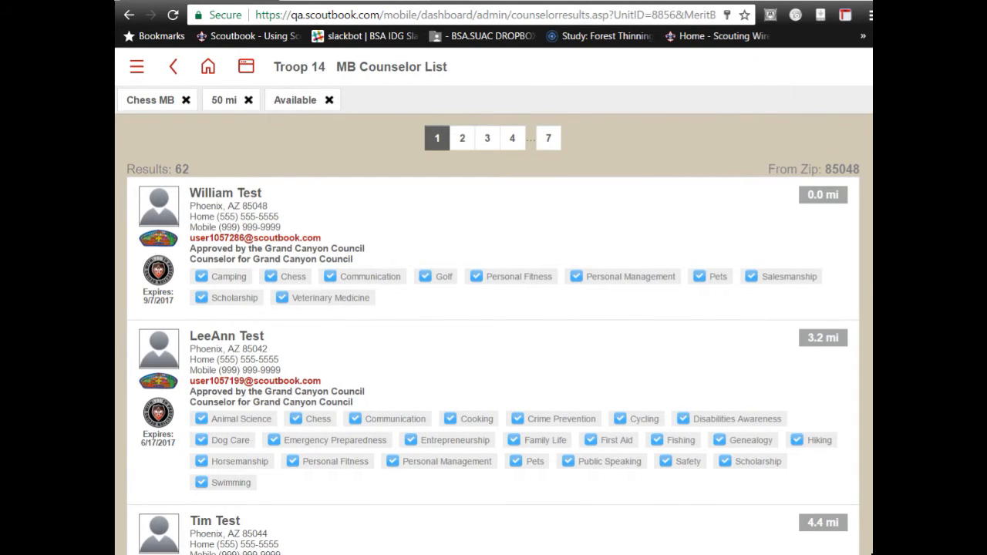
scroll(493, 320, down, 10)
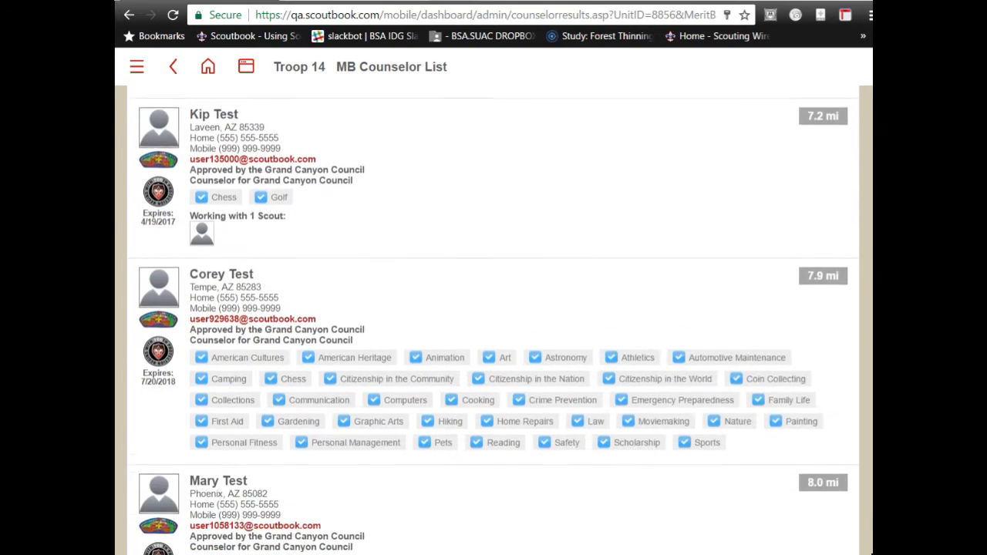
scroll(493, 320, down, 10)
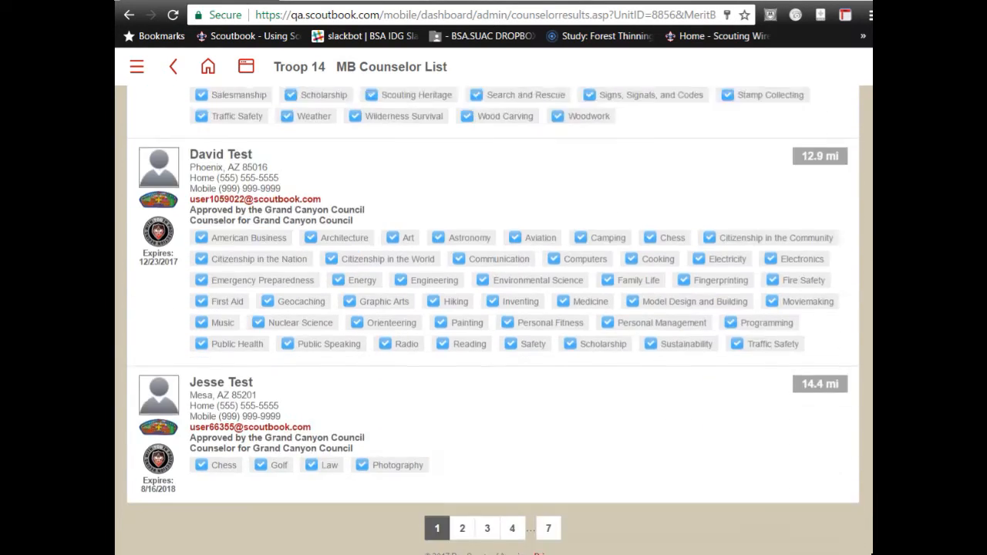
scroll(493, 320, up, 15)
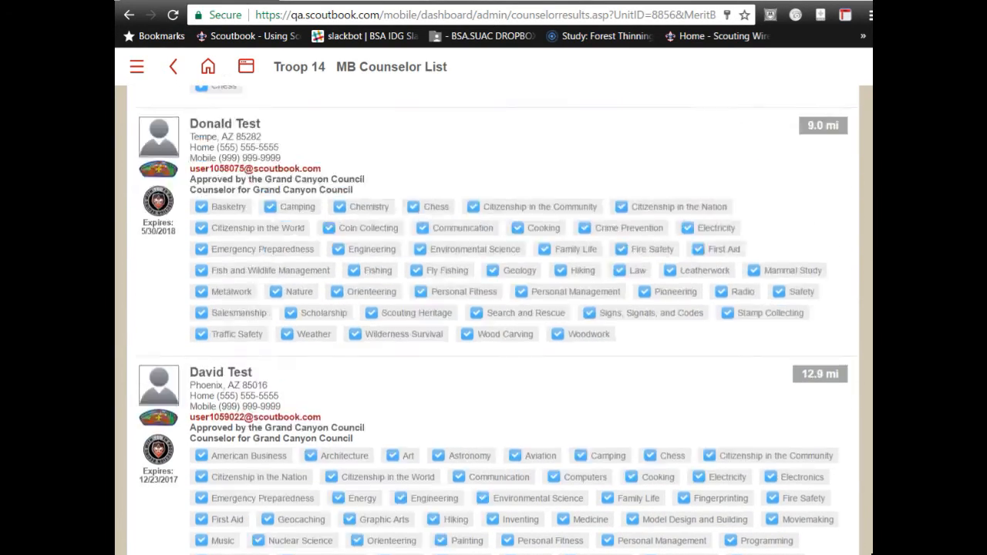
scroll(493, 320, up, 3)
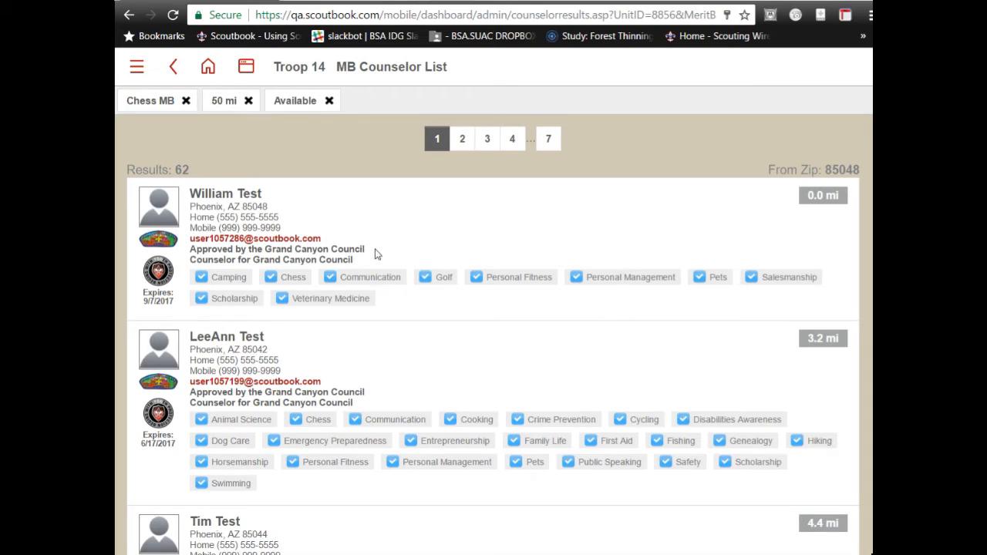
drag(375, 254, 191, 252)
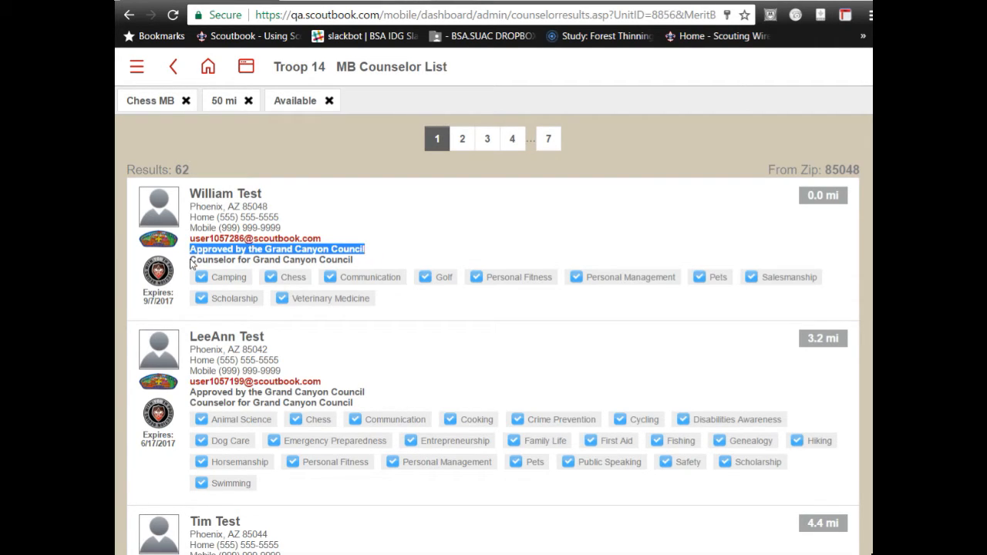
click(376, 259)
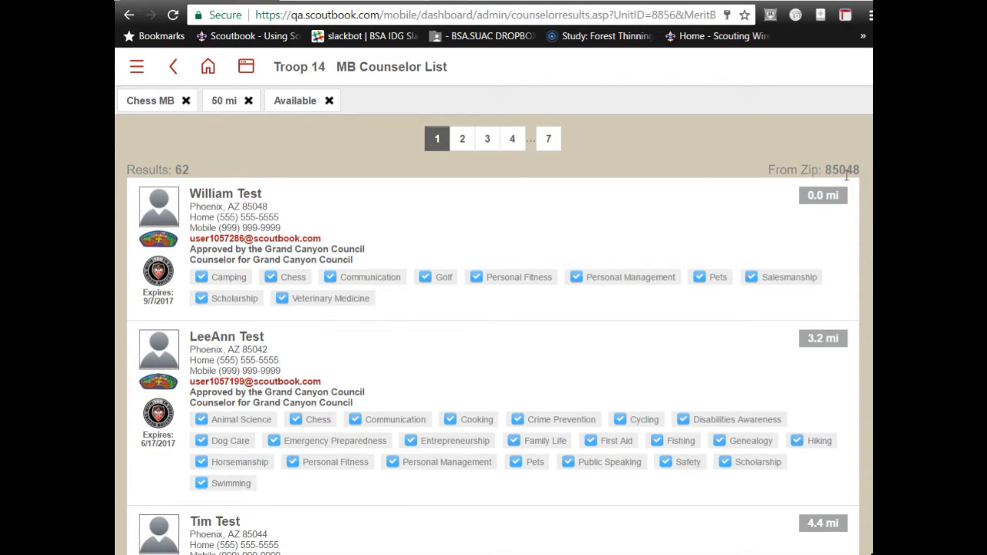
scroll(747, 255, down, 8)
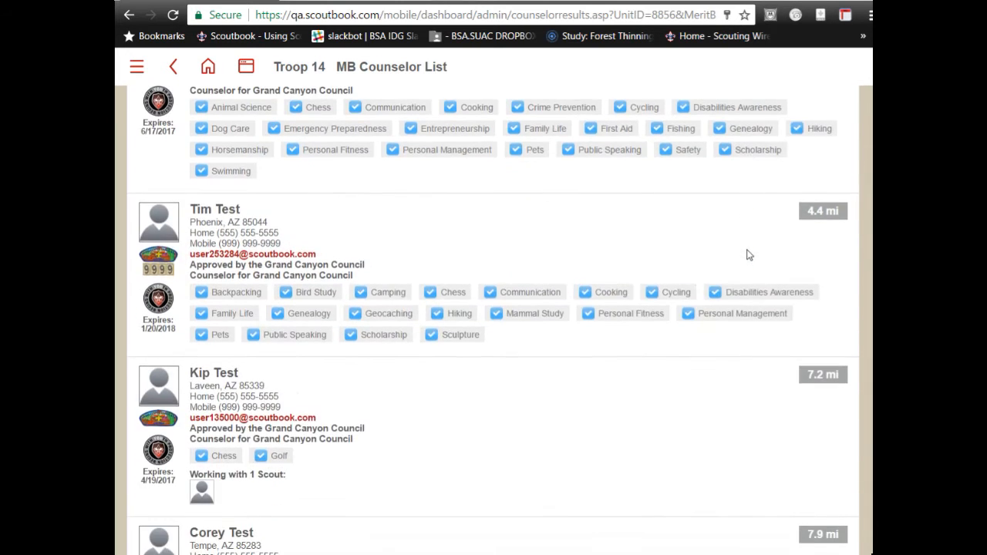
scroll(747, 254, down, 20)
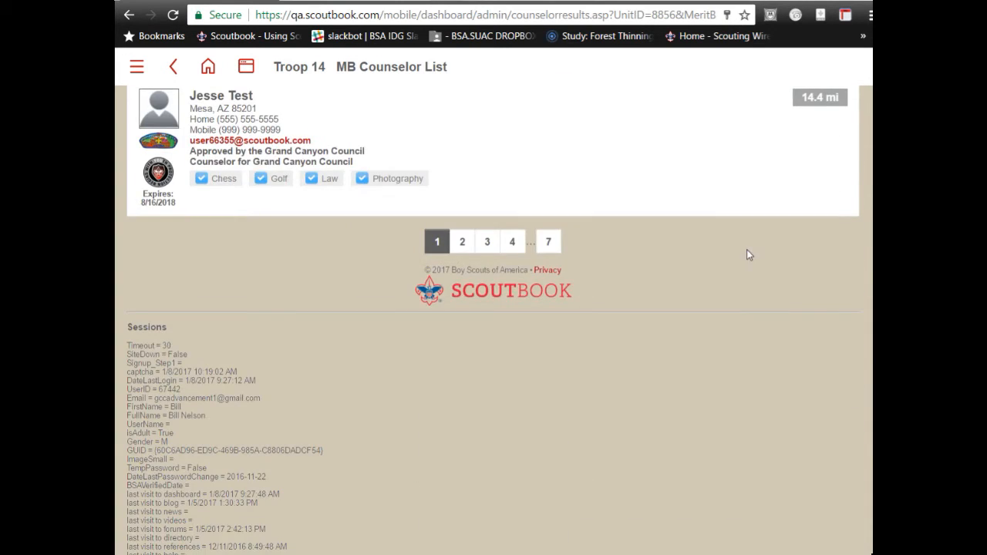
- Jump to page 7, the last page of Chess counselor results, and review it
click(547, 244)
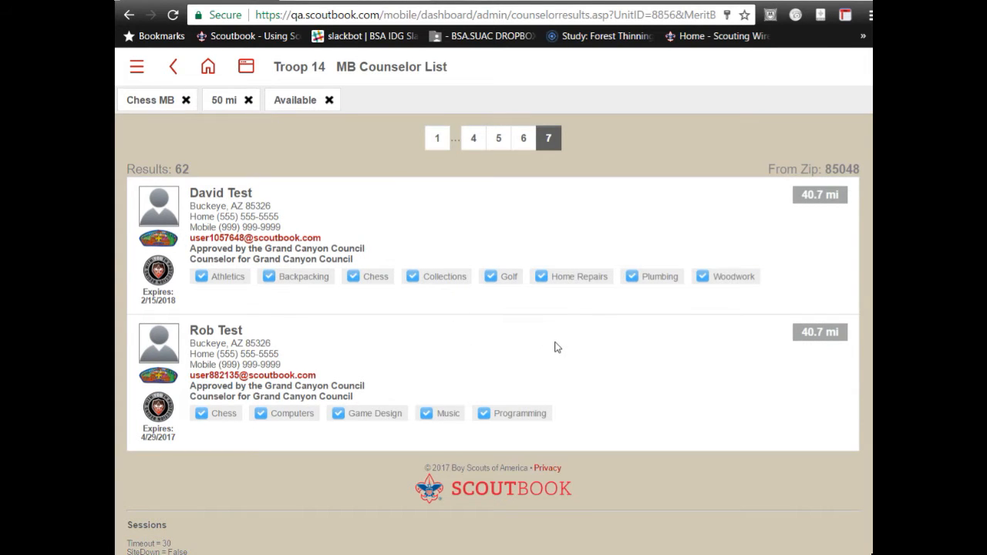
scroll(557, 347, down, 1)
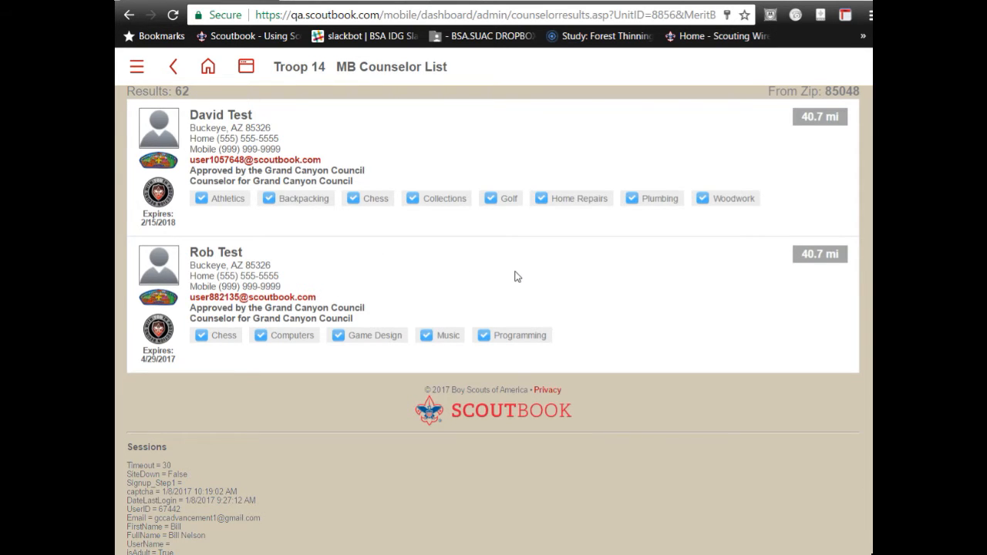
scroll(512, 276, down, 10)
scroll(515, 276, up, 10)
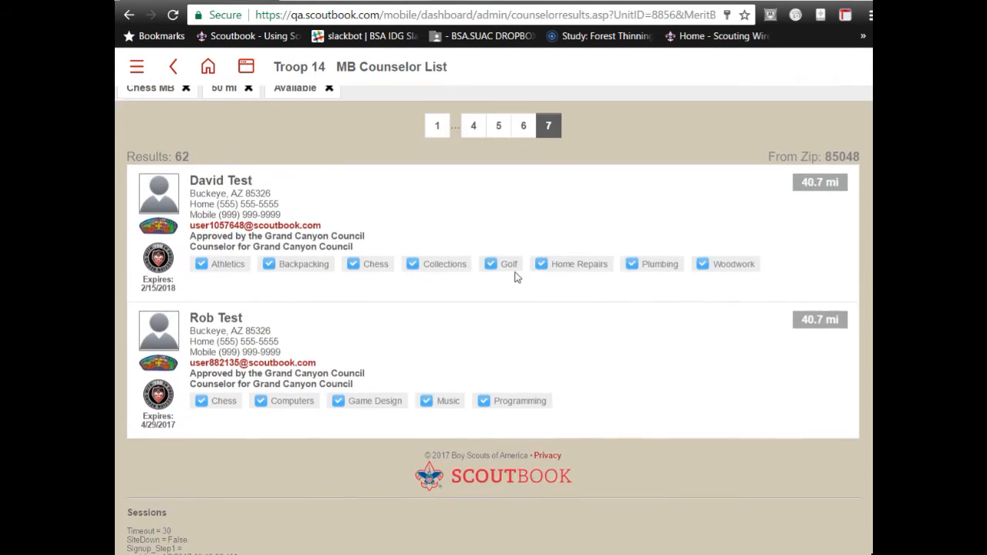
- Return to the first page of results to view the nearest counselors
click(431, 149)
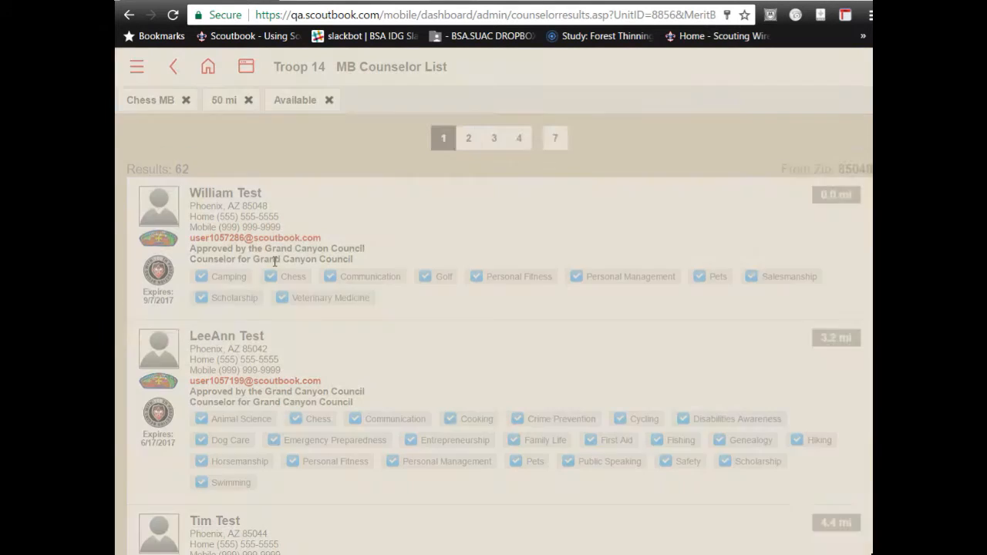
scroll(273, 263, down, 4)
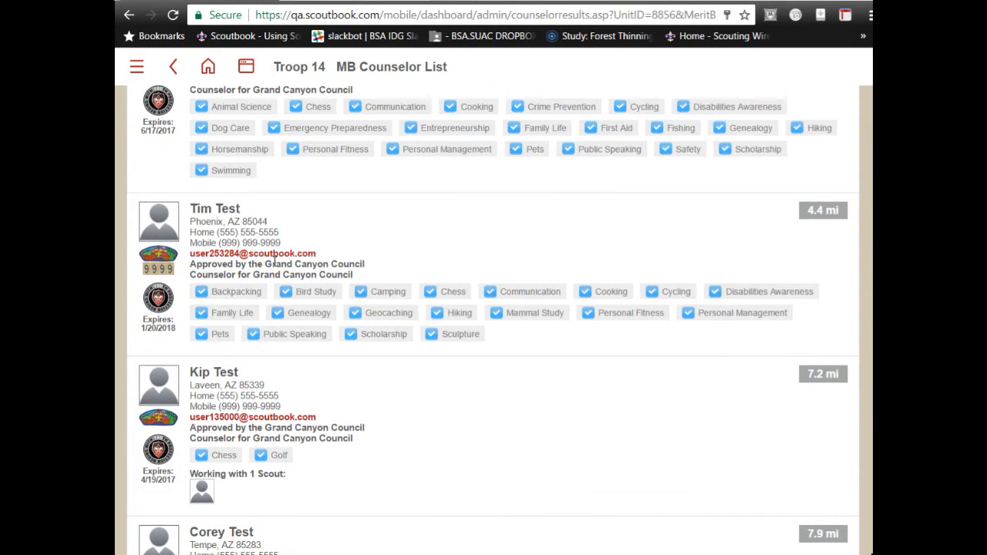
scroll(273, 262, up, 3)
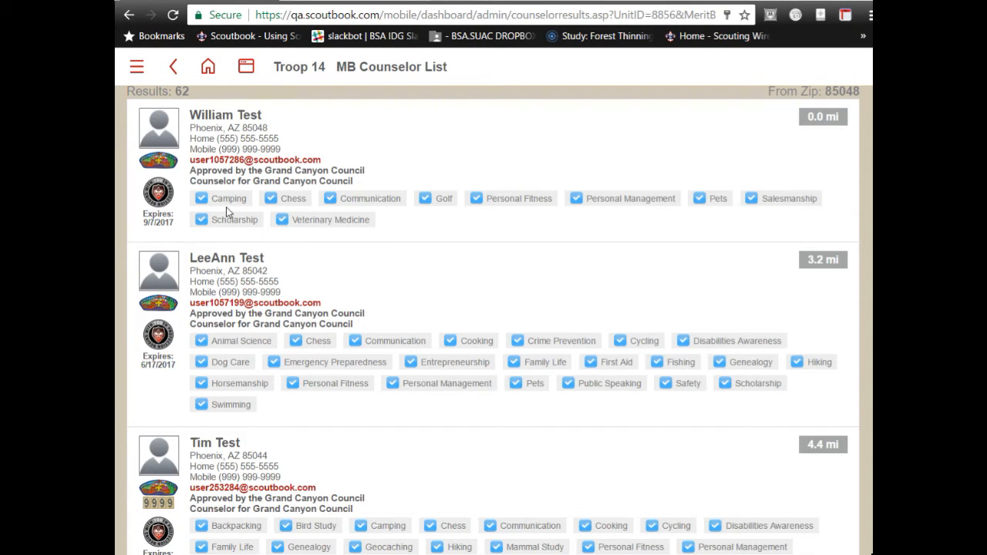
mouse_move(160, 194)
scroll(259, 139, up, 1)
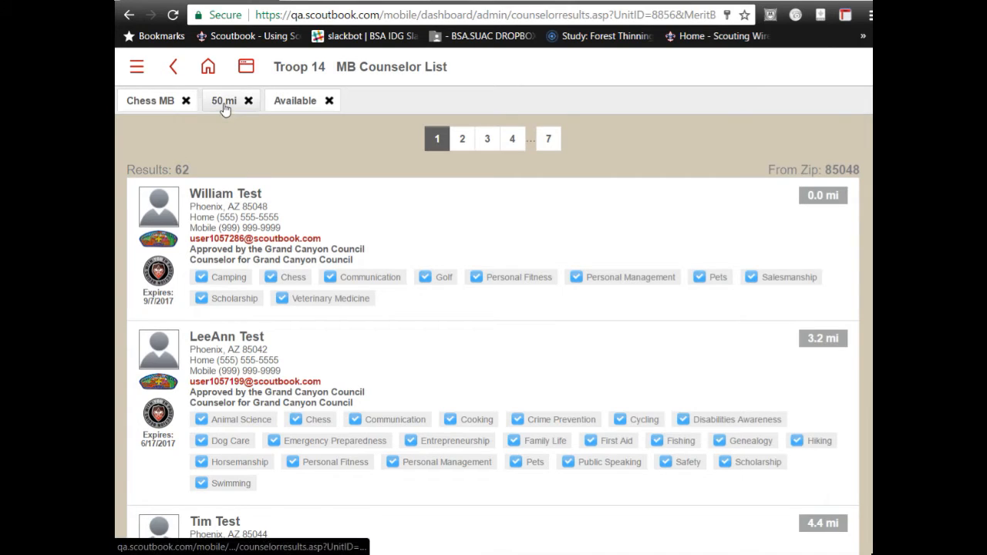
- From the Troop 14 unit page, open the second scout under Scouts not in a Patrol
click(293, 71)
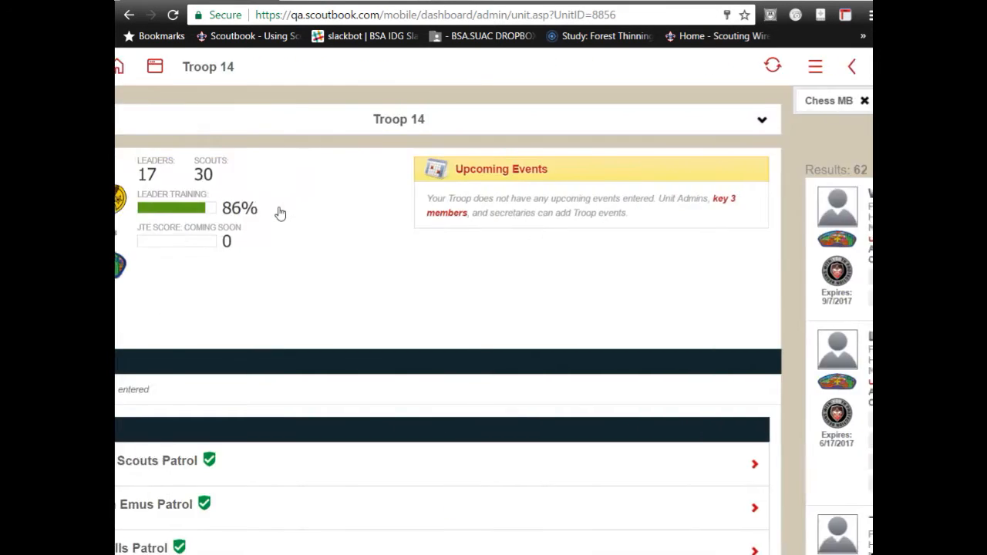
scroll(280, 213, down, 4)
scroll(279, 212, down, 5)
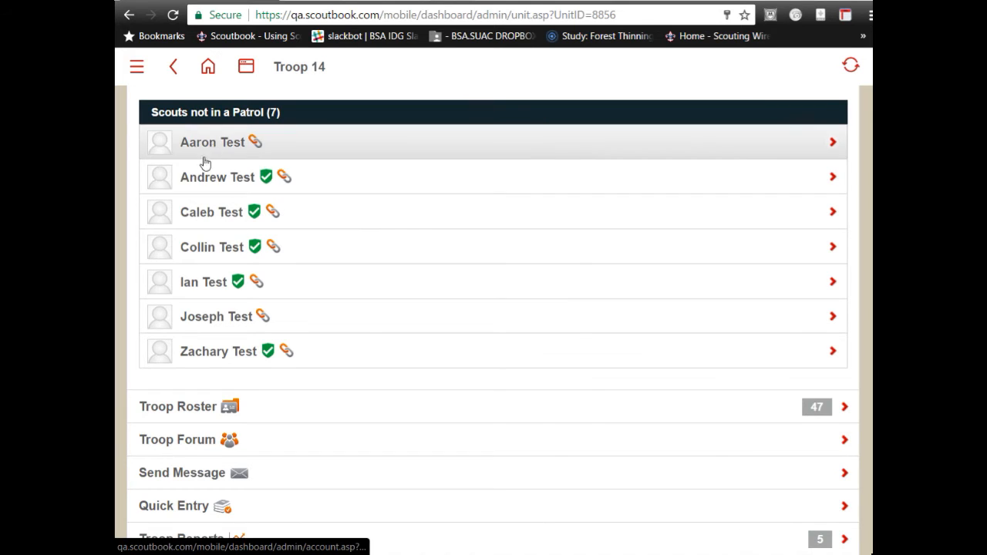
click(199, 178)
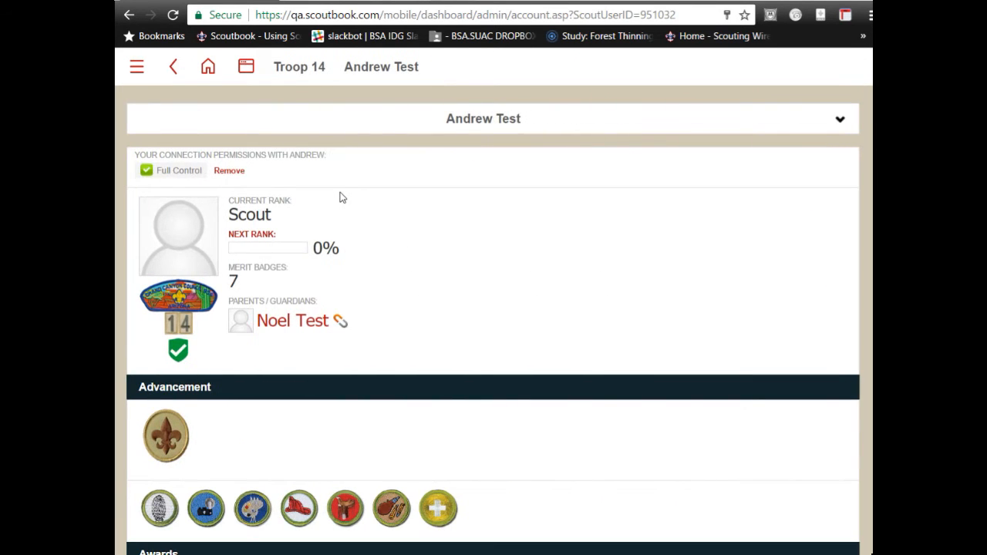
- Open the scout's Advancement page and view his completed merit badges
scroll(343, 198, down, 6)
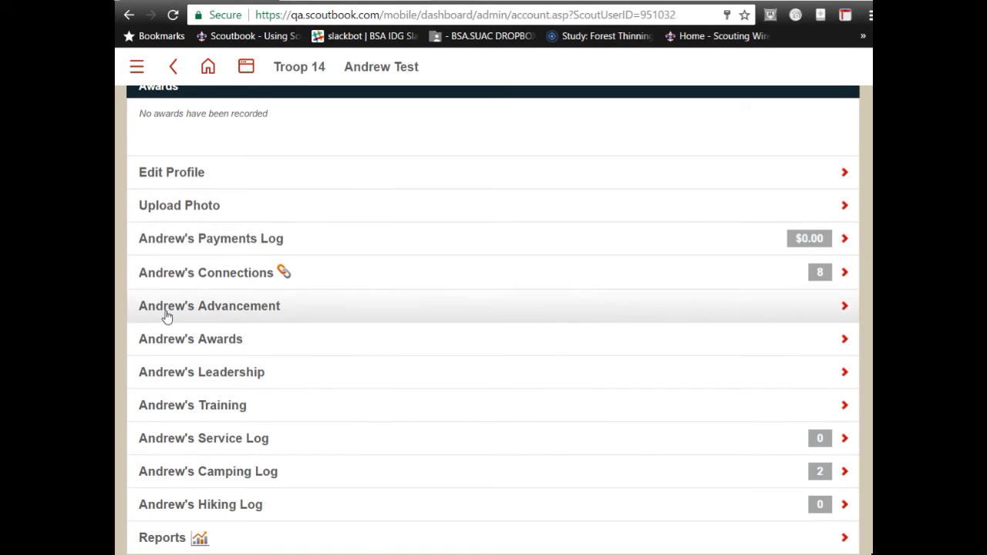
click(166, 315)
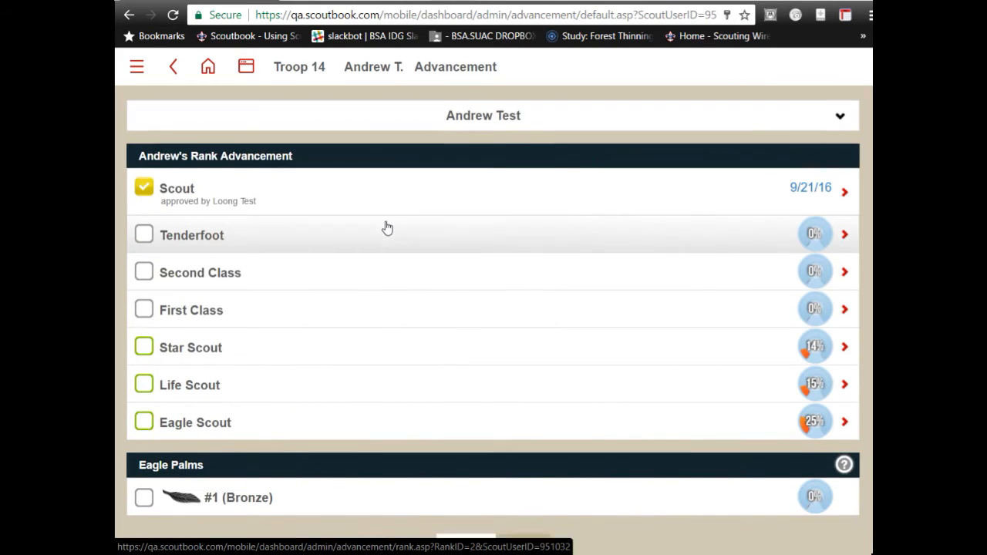
scroll(387, 226, down, 4)
scroll(387, 226, down, 4)
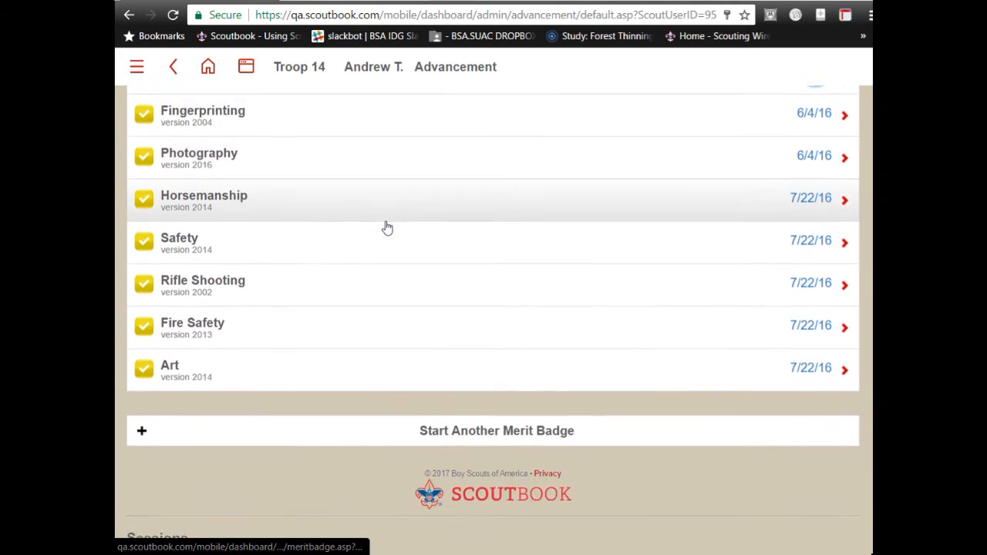
- Choose Start Another Merit Badge and read the four steps, including the signed blue card
click(436, 351)
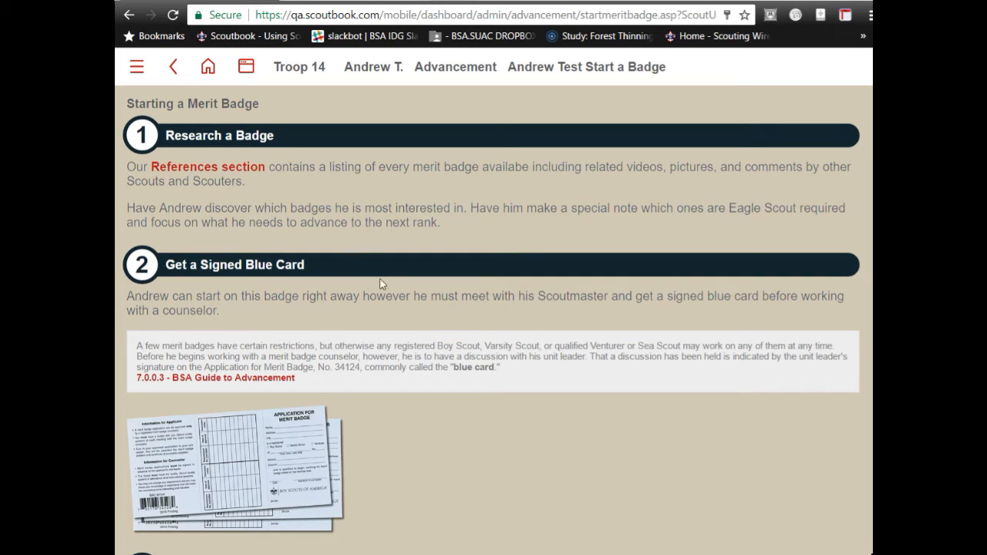
scroll(375, 270, down, 2)
scroll(373, 270, down, 2)
scroll(373, 268, down, 2)
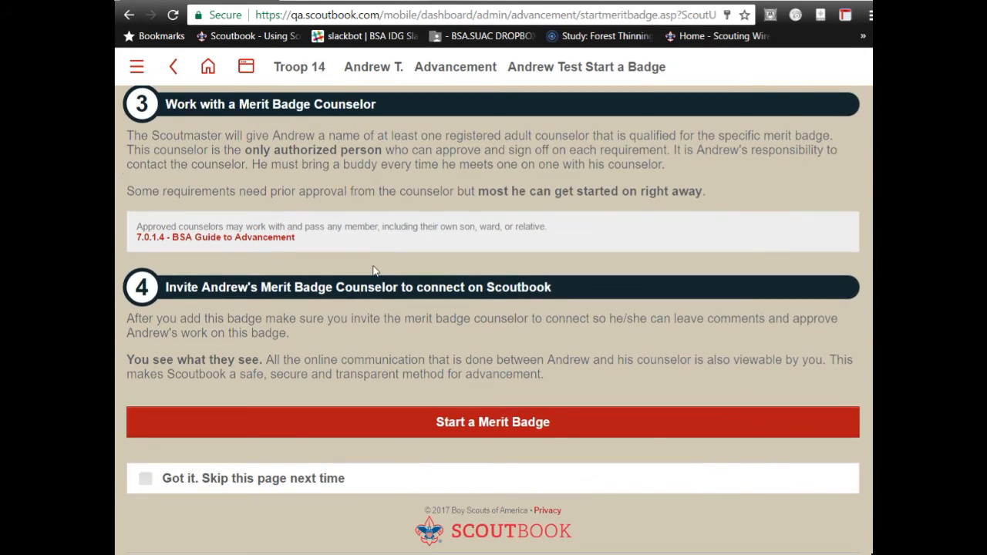
scroll(374, 270, up, 2)
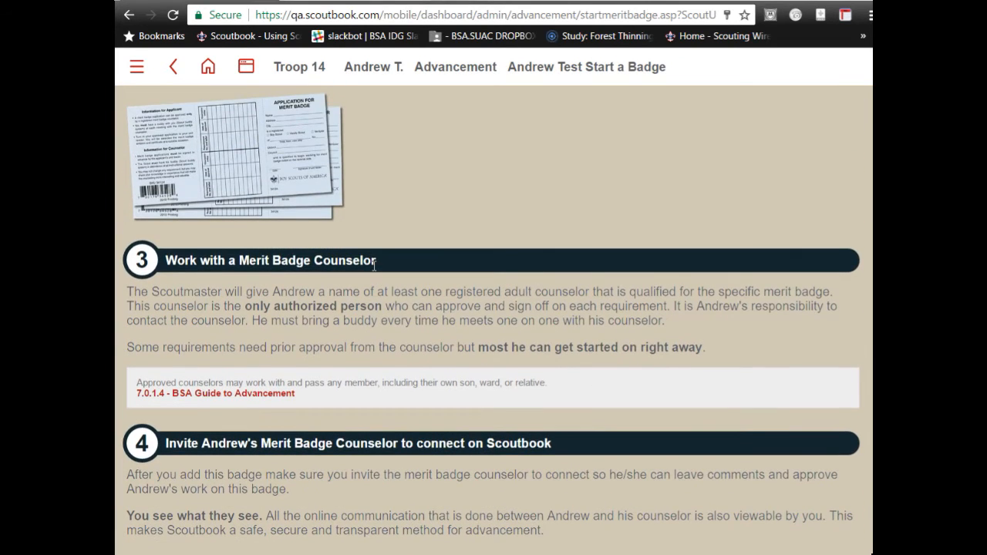
scroll(374, 266, down, 3)
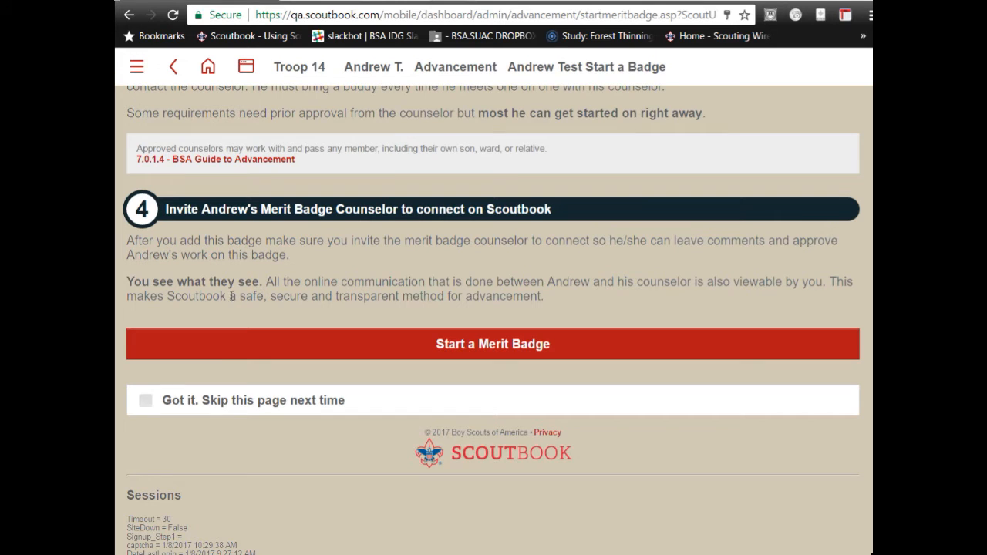
- Start the Chess merit badge for the scout, showing its 2013 requirements at 0%
click(447, 345)
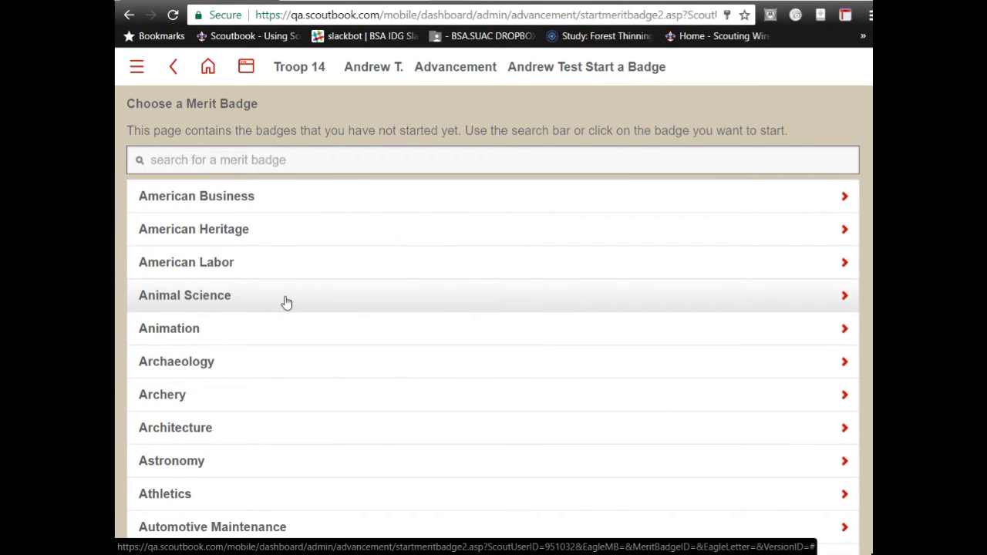
scroll(286, 309, down, 2)
scroll(286, 302, down, 5)
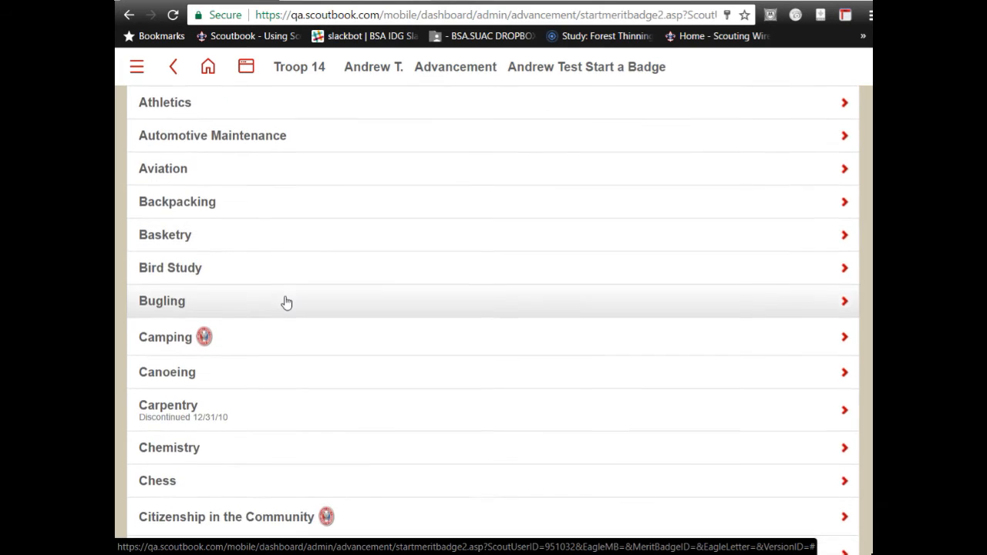
click(147, 333)
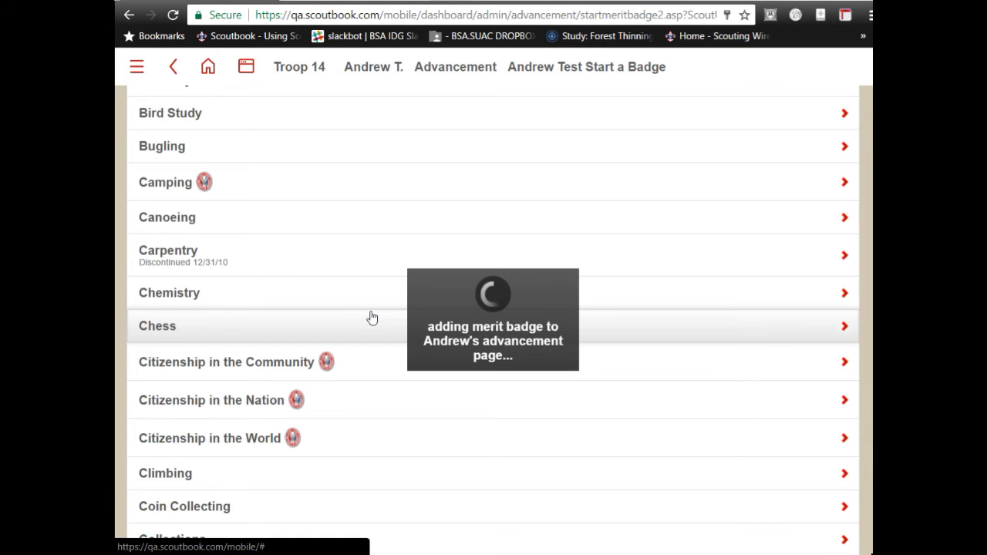
scroll(371, 317, down, 4)
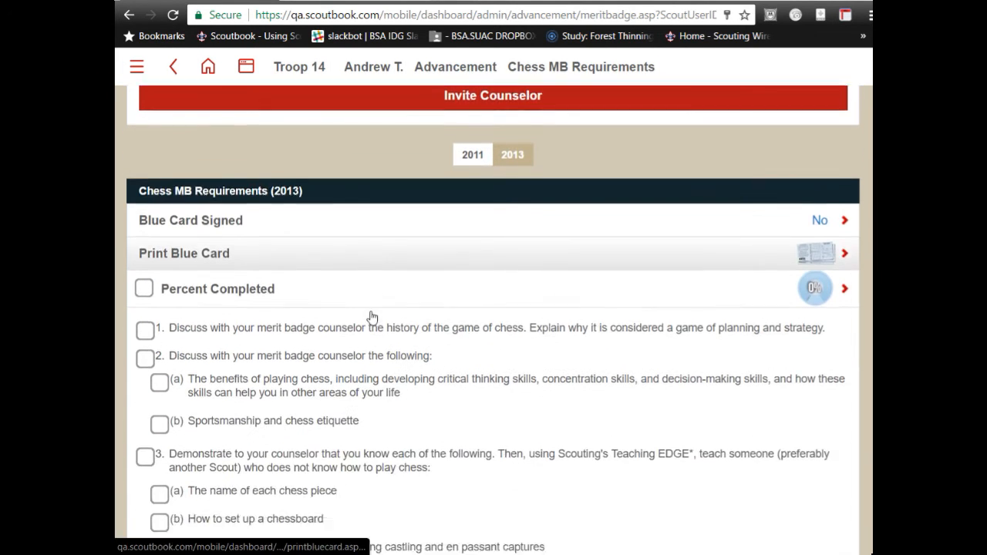
- Invite the scout's Chess MB Counselor to connect
scroll(371, 317, down, 15)
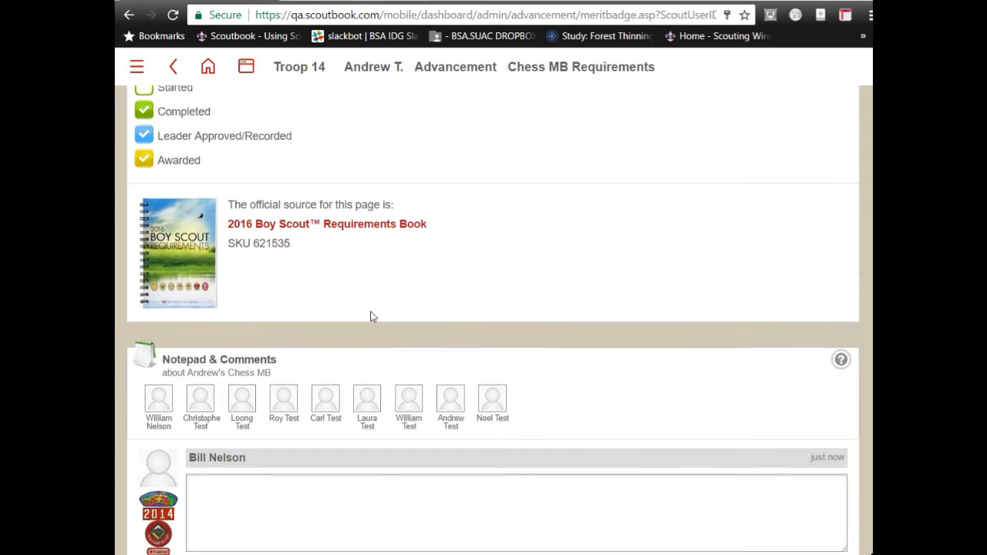
scroll(372, 318, up, 18)
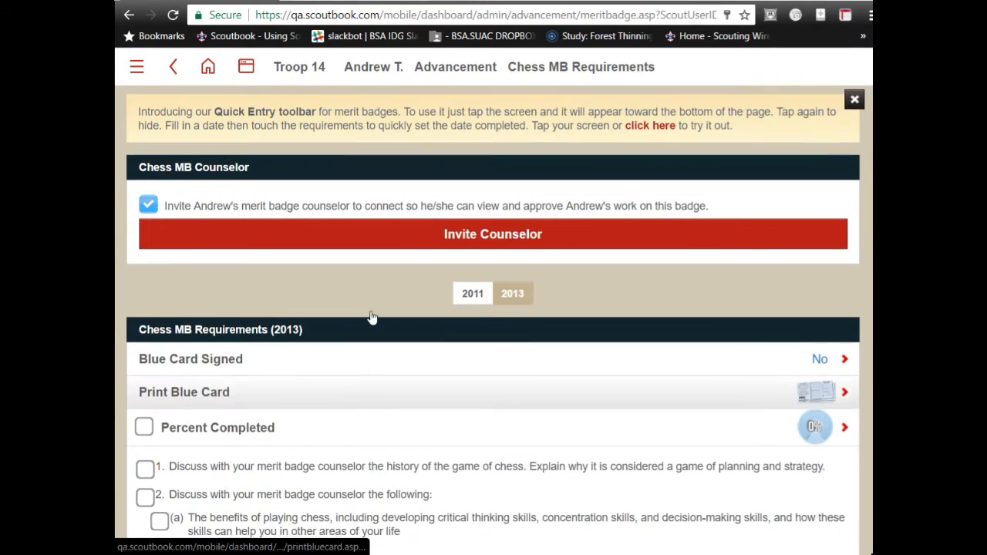
scroll(370, 316, down, 1)
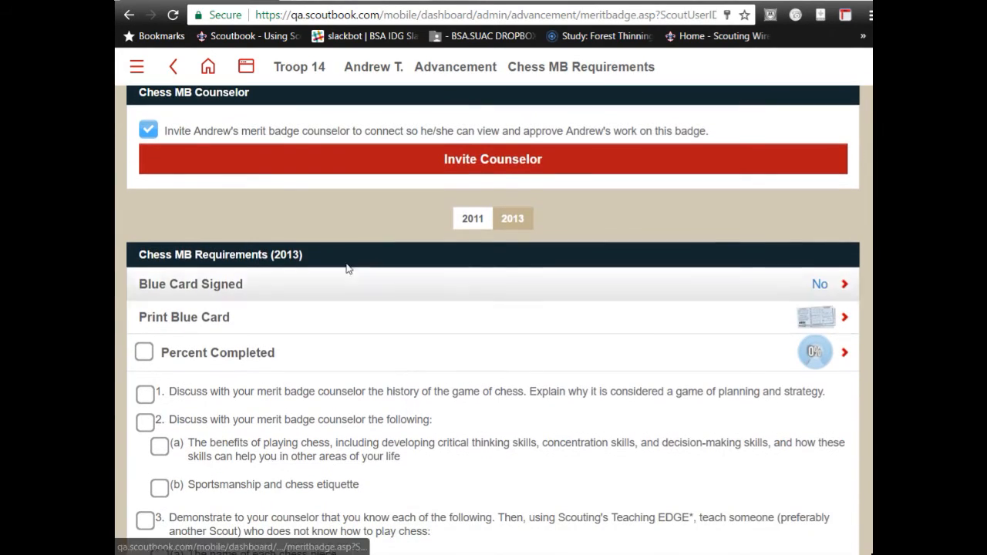
click(383, 164)
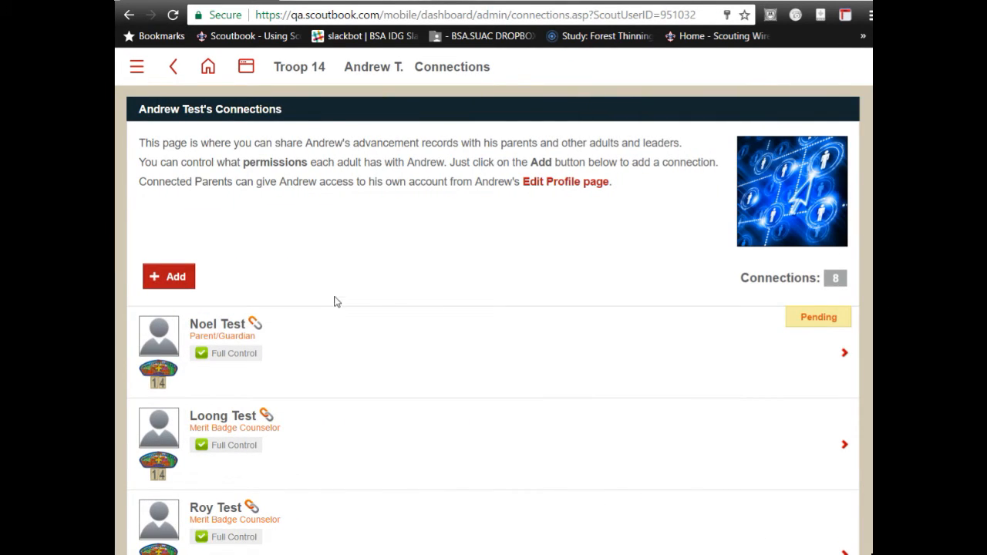
- Look through the scout's 8 connections and open the adult leader's Modify Connection page
scroll(340, 294, down, 3)
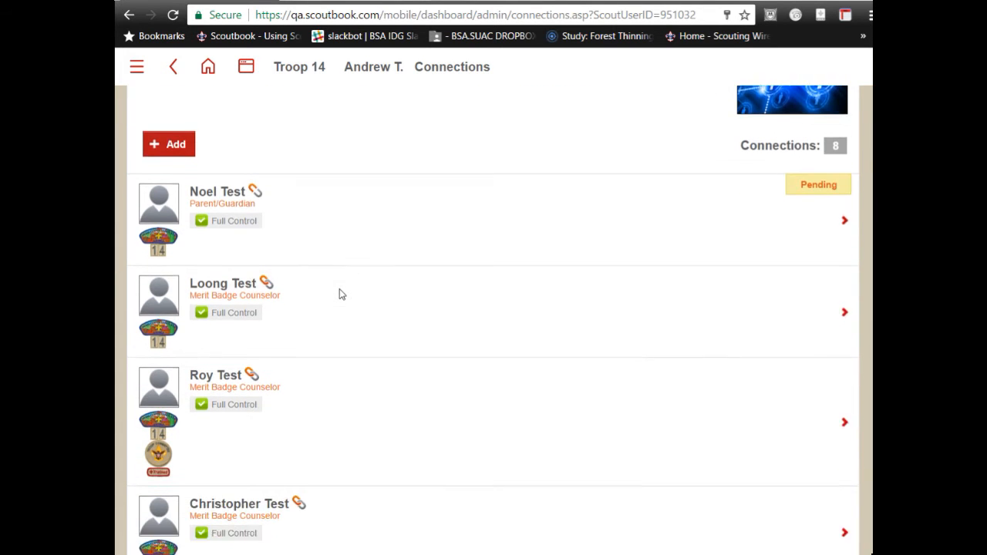
scroll(341, 296, down, 2)
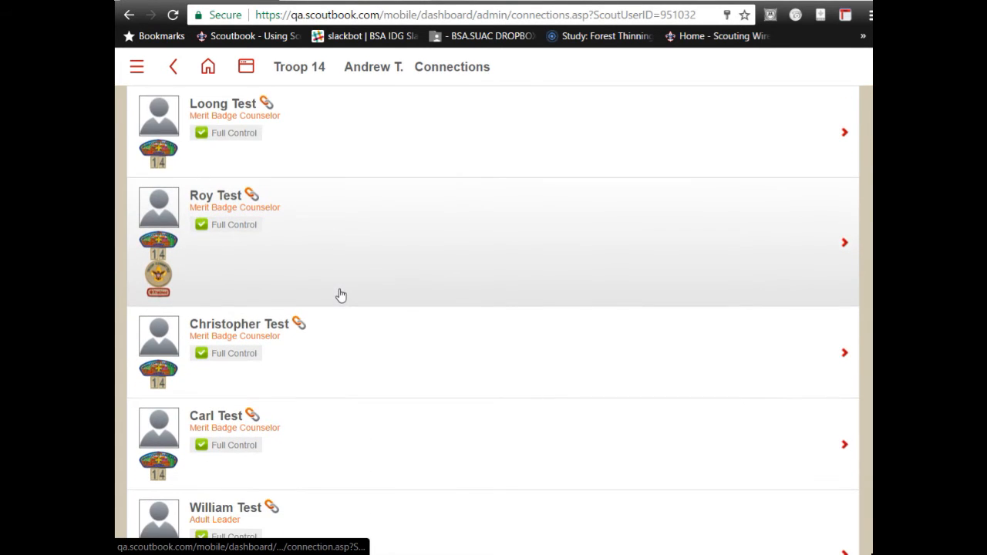
scroll(340, 295, down, 1)
scroll(341, 296, down, 1)
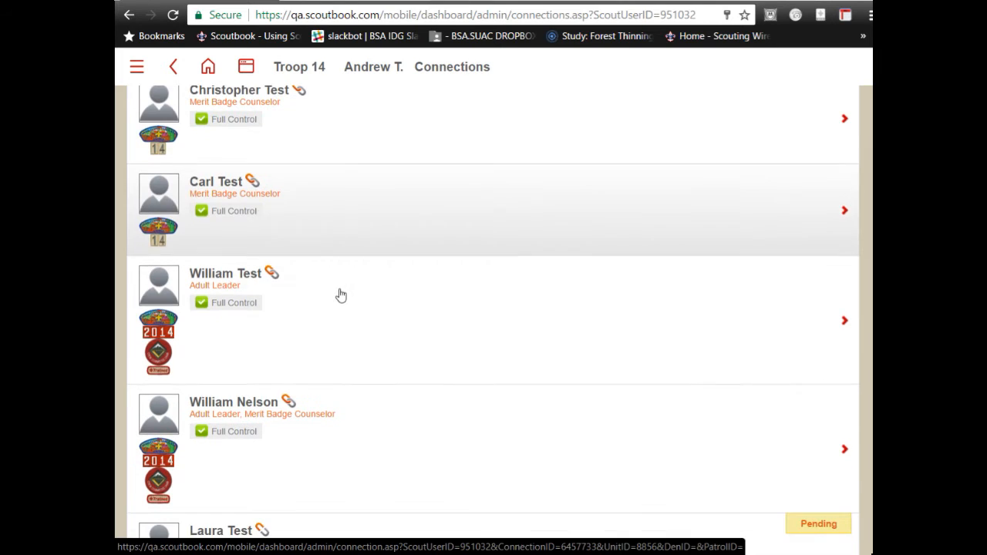
scroll(340, 296, down, 2)
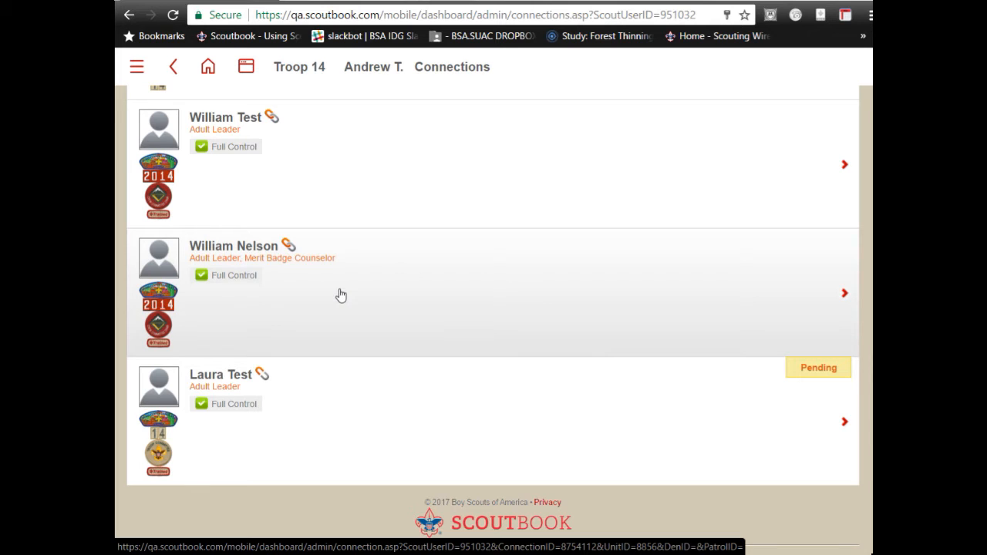
scroll(340, 295, down, 1)
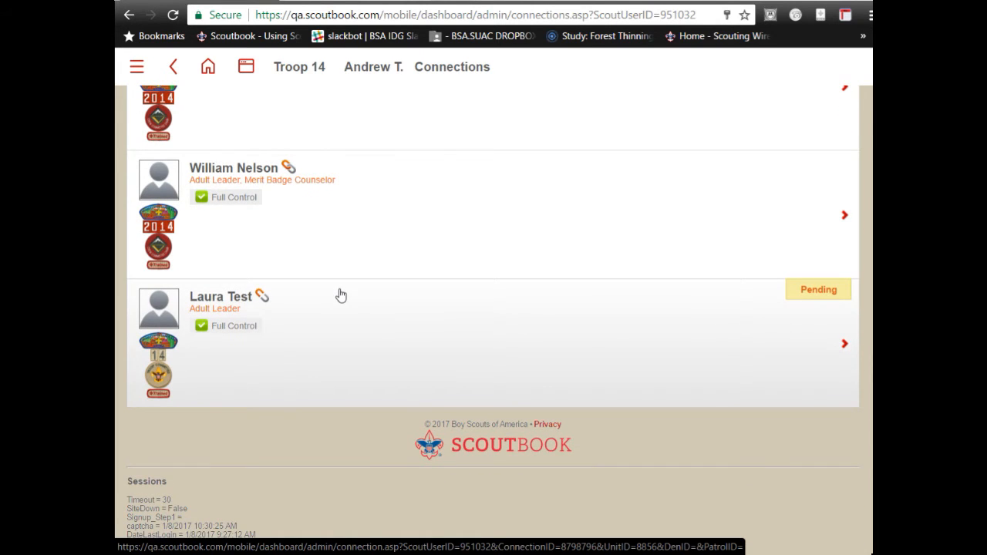
scroll(341, 295, up, 10)
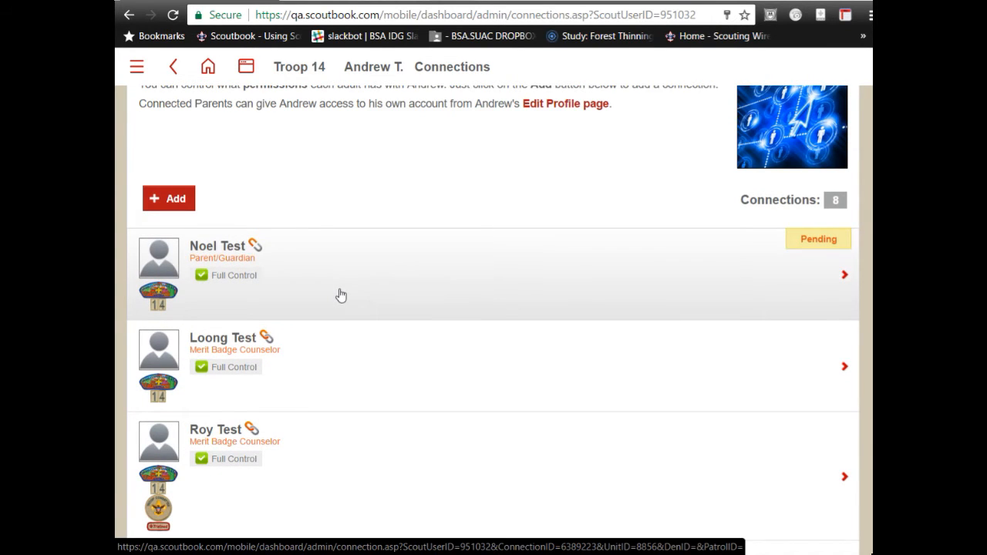
scroll(341, 296, down, 1)
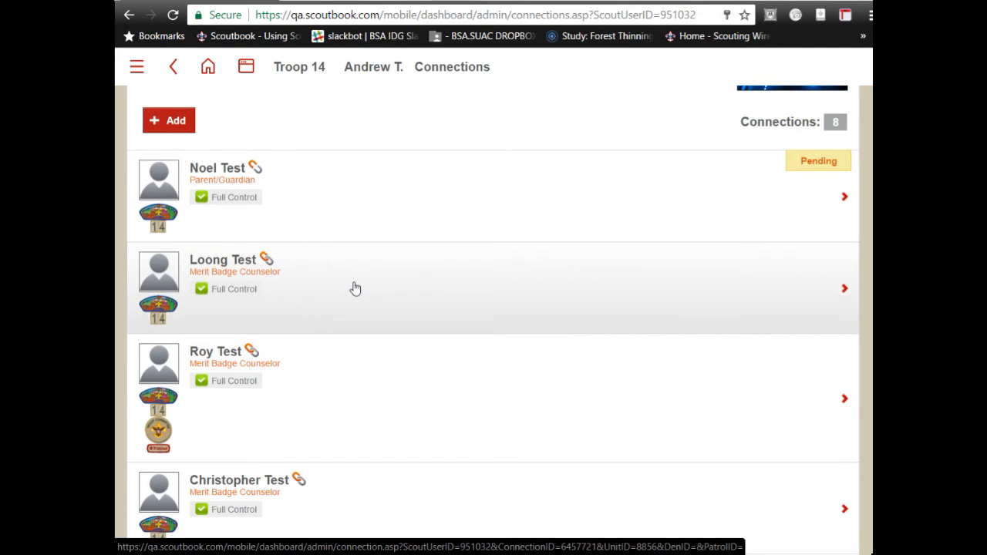
scroll(355, 289, down, 4)
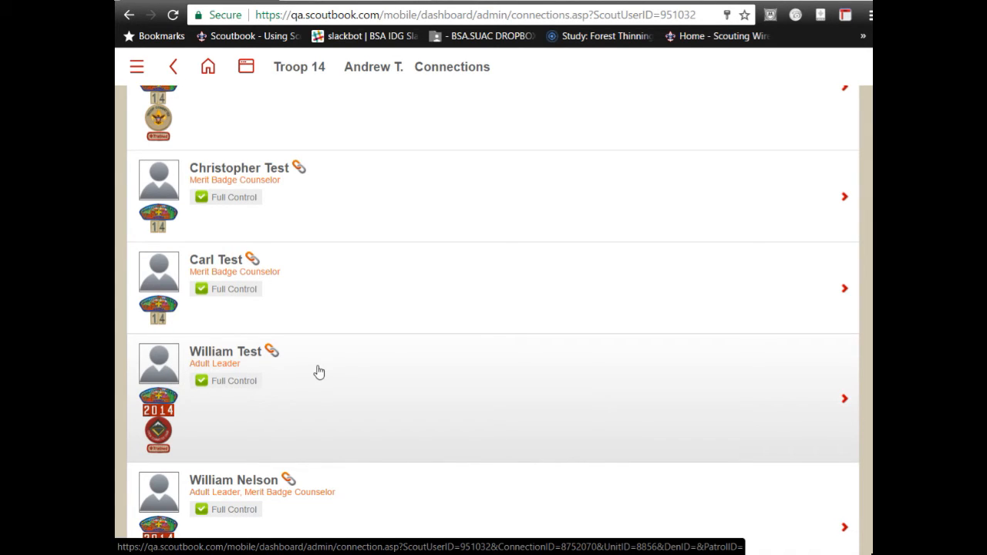
click(229, 364)
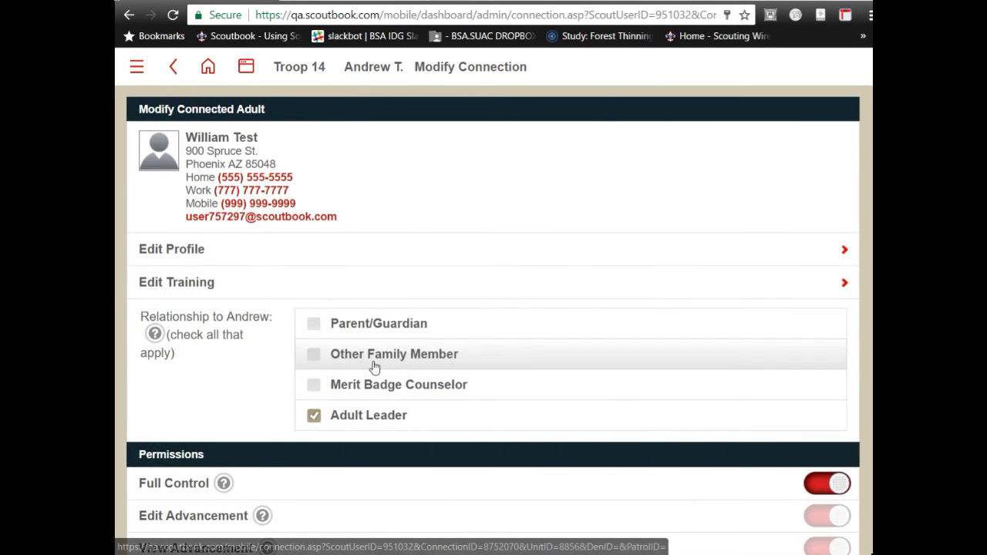
- Make the adult leader a Merit Badge Counselor approved for Chess and update the connection
click(313, 386)
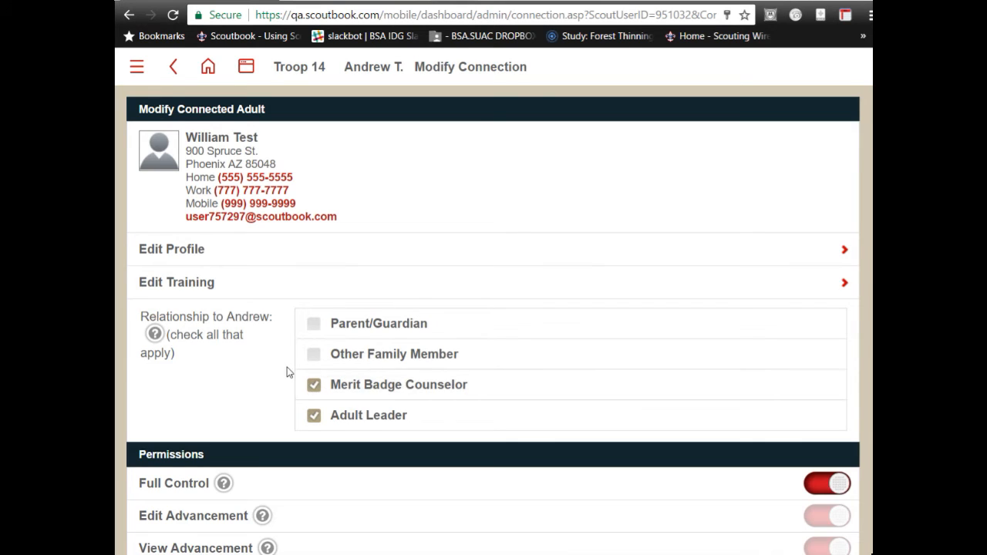
scroll(553, 302, down, 10)
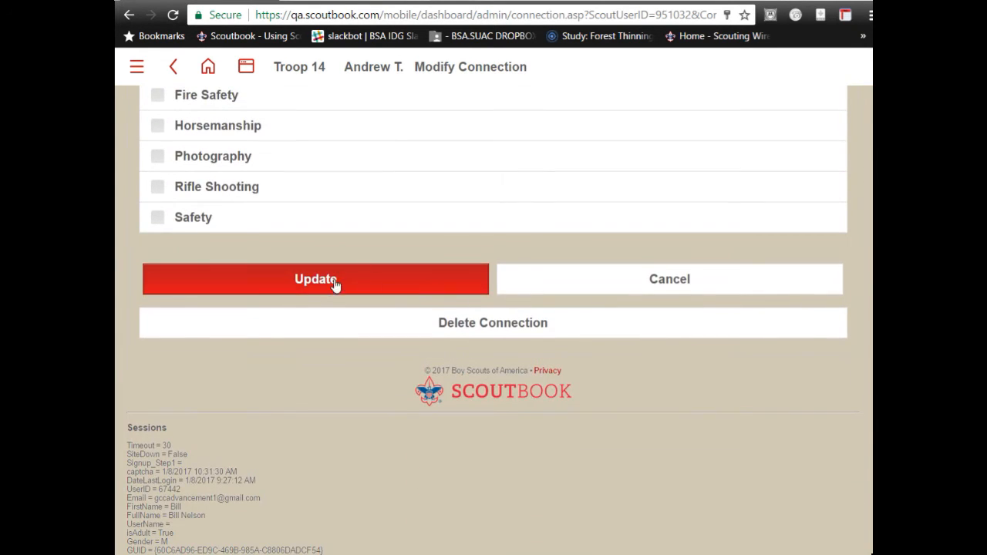
scroll(324, 289, up, 2)
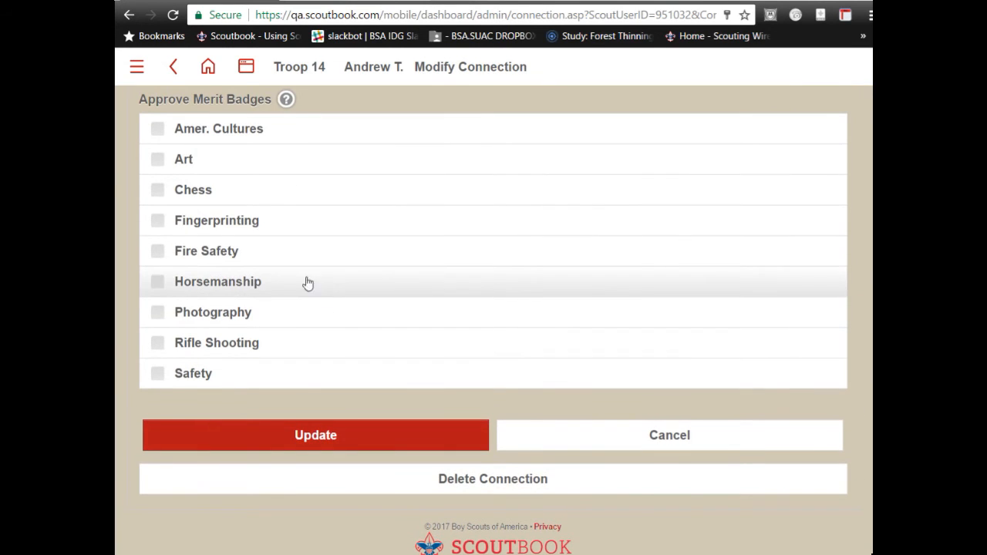
click(189, 192)
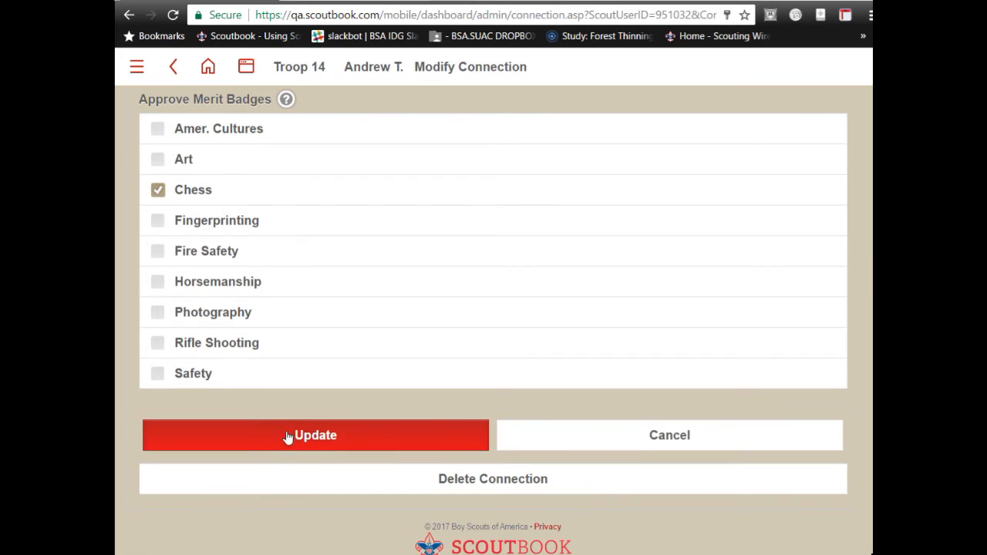
click(310, 438)
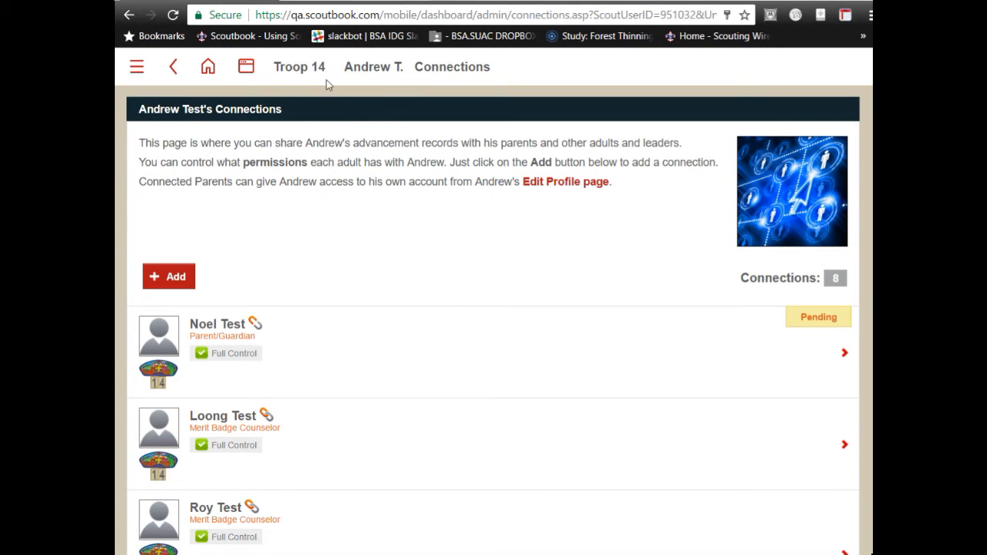
- Go to the scout's Advancement page from his account menu to see rank progress
click(375, 67)
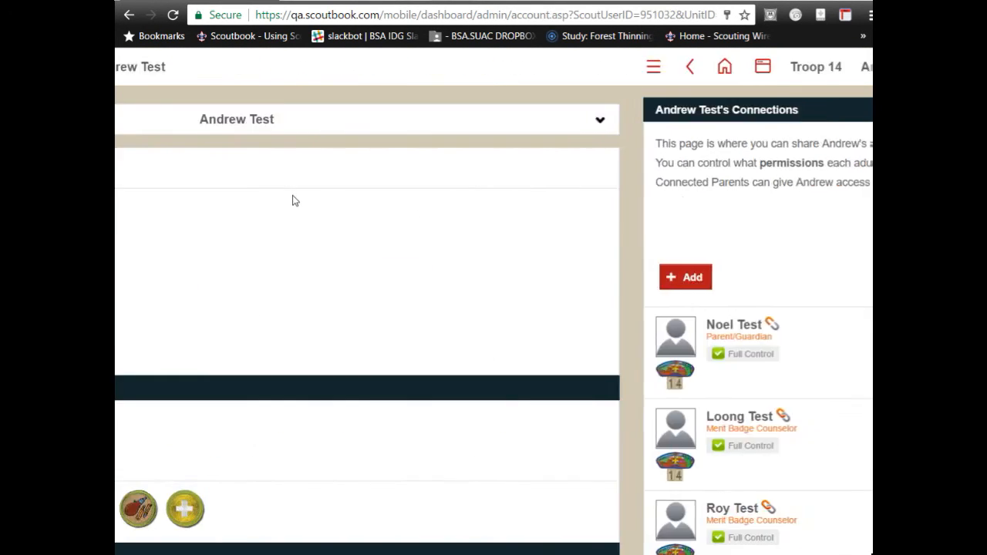
scroll(292, 200, down, 6)
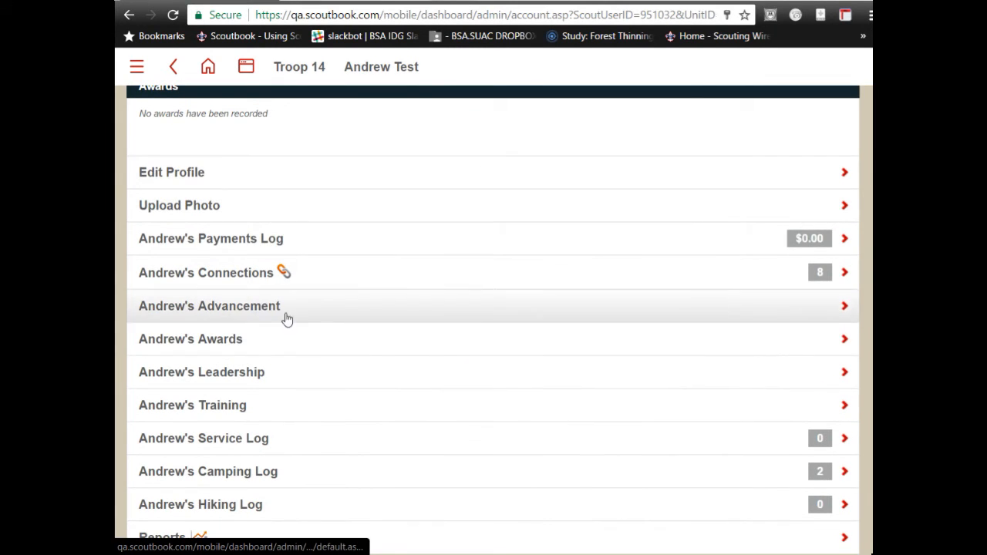
scroll(328, 332, down, 5)
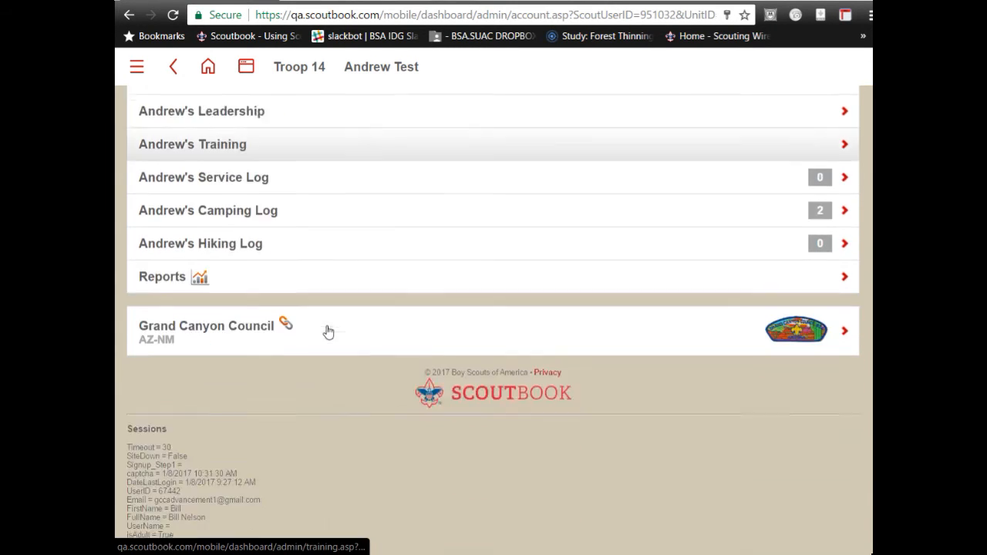
scroll(326, 331, up, 5)
click(212, 222)
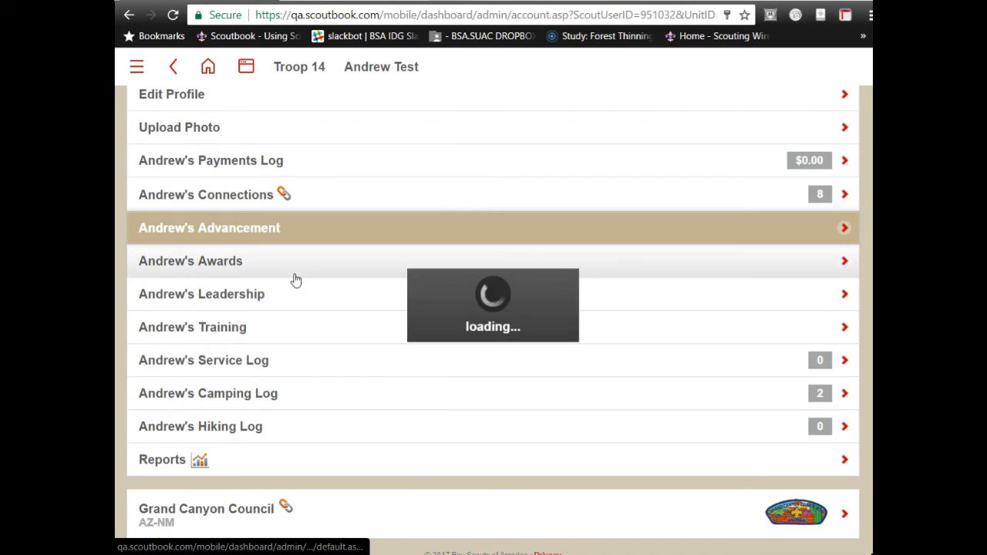
scroll(336, 323, down, 4)
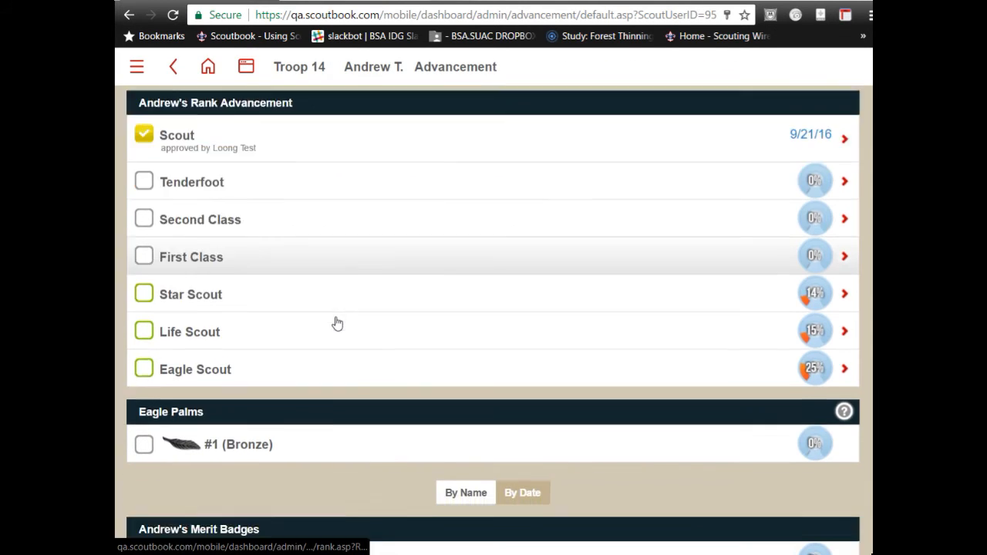
scroll(336, 323, down, 1)
- Open the Chess merit badge and review its counselor and 2013 requirement list
click(211, 287)
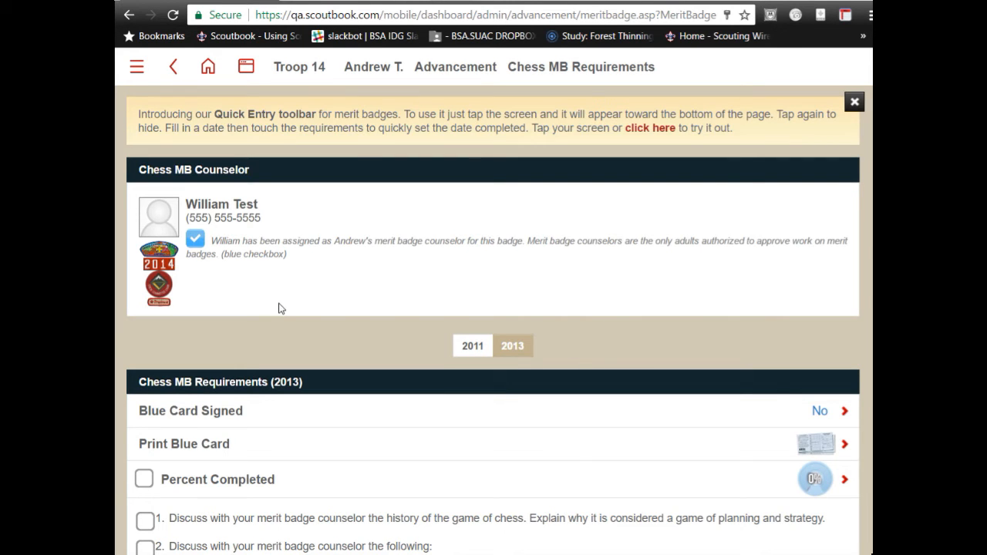
scroll(281, 309, down, 2)
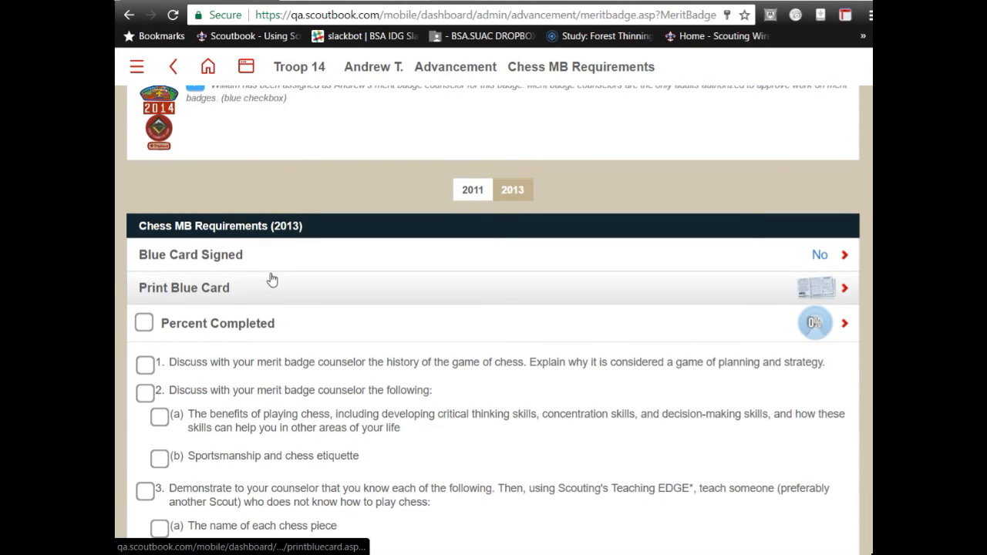
scroll(270, 131, up, 2)
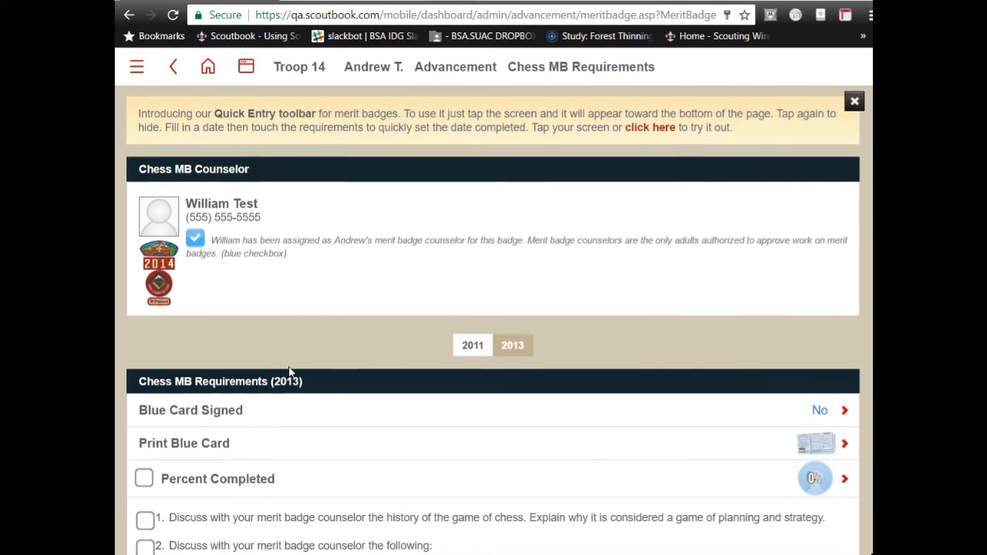
scroll(287, 364, down, 3)
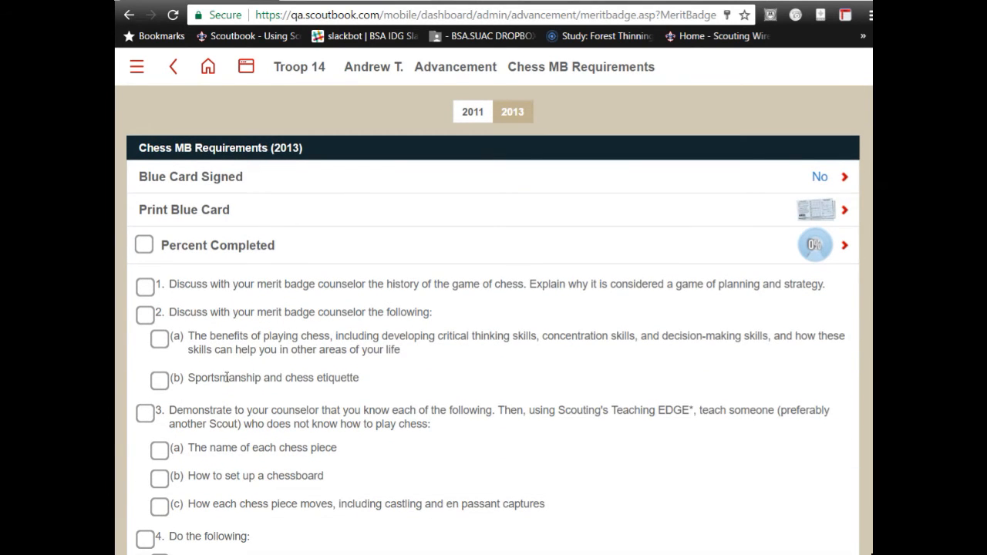
scroll(377, 390, down, 1)
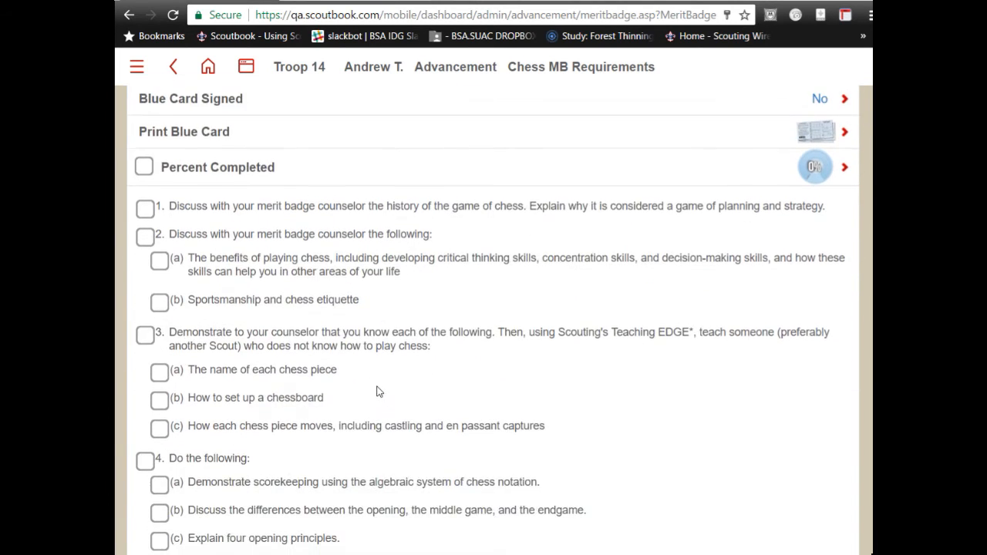
scroll(270, 374, down, 2)
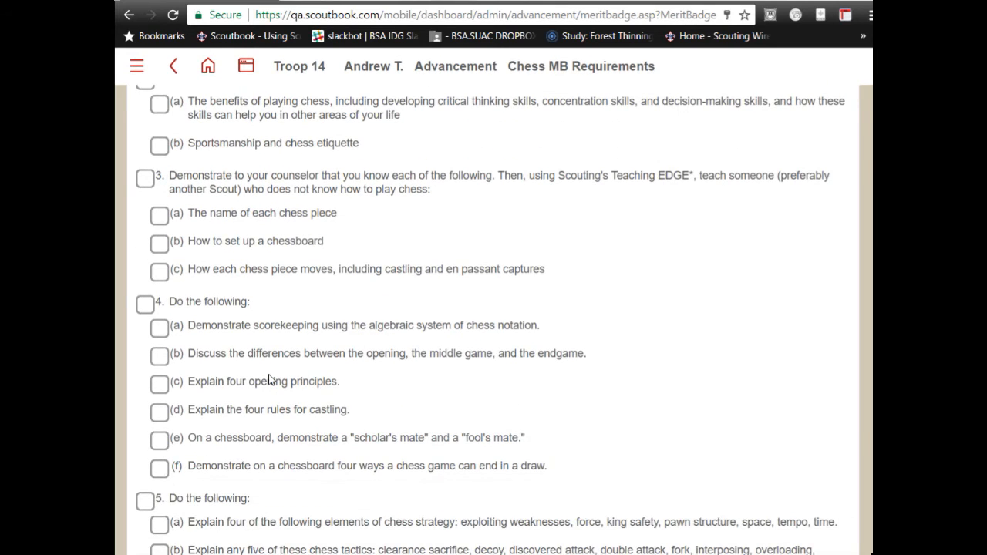
scroll(270, 378, up, 1)
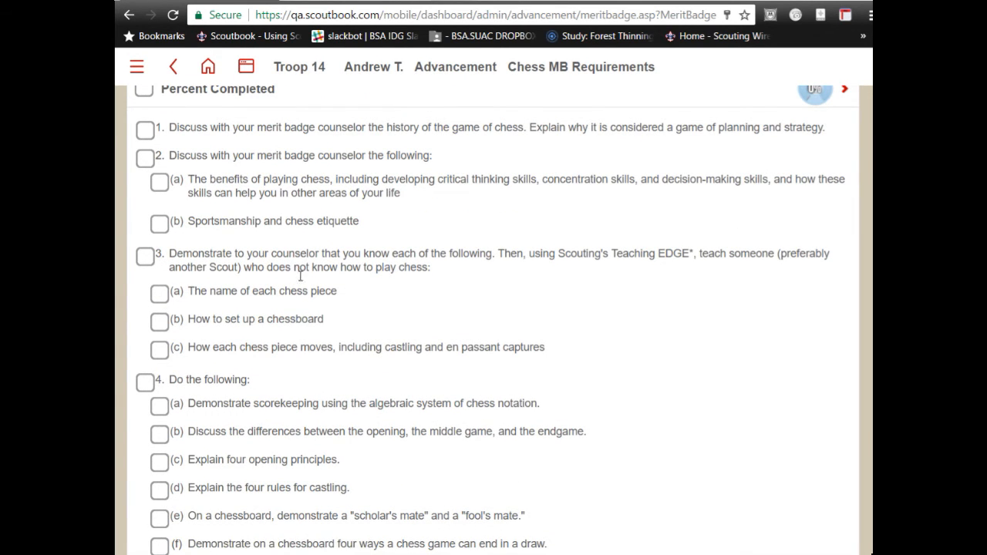
- Bring up Chess requirement 4b's entry form and place the cursor in its comment box
scroll(319, 283, down, 4)
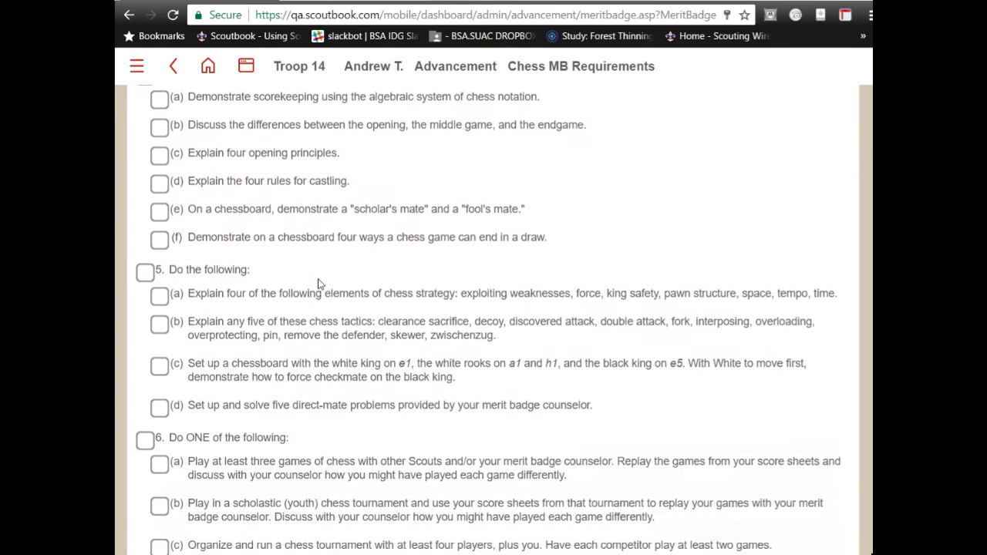
click(159, 123)
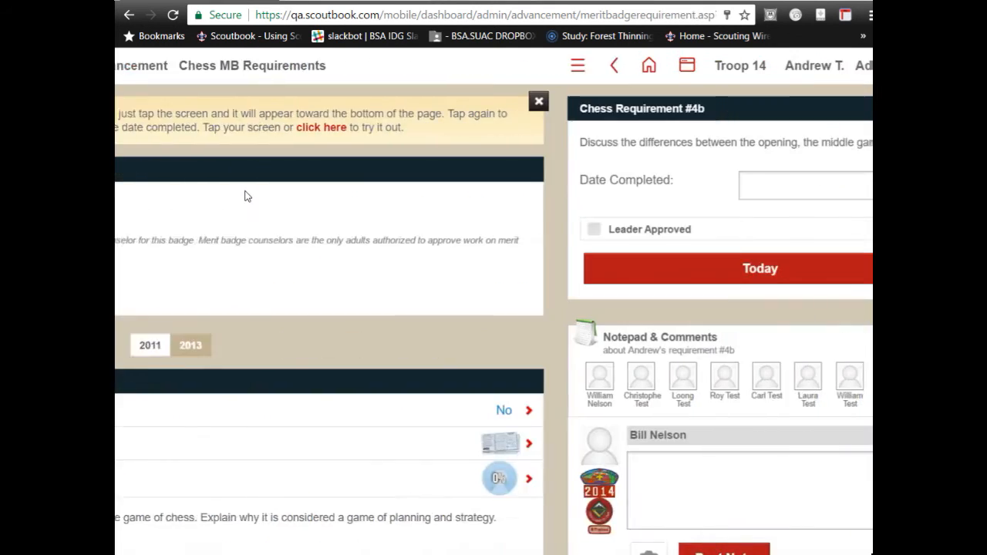
scroll(247, 197, down, 3)
click(229, 244)
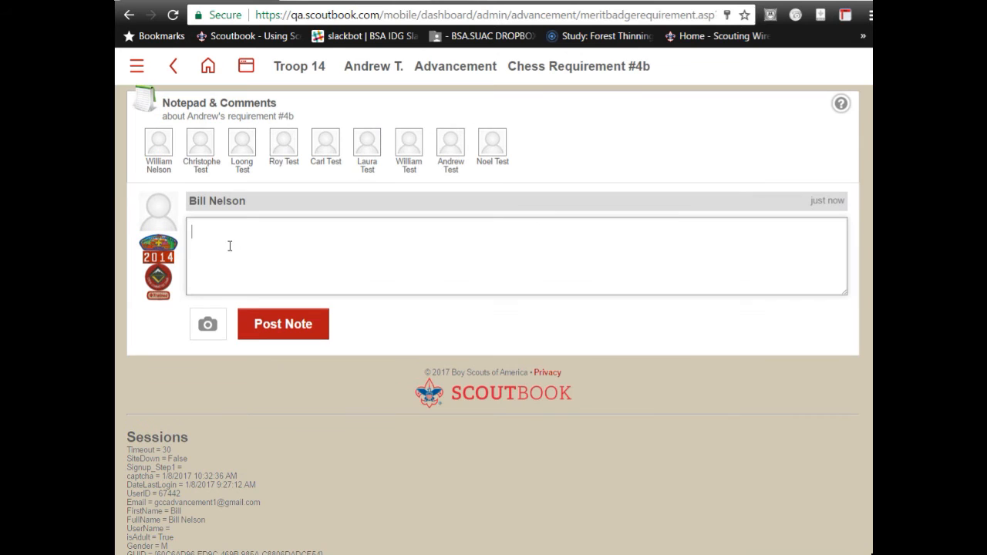
- Return to the Chess merit badge page showing the counselor invitation option
scroll(185, 208, up, 1)
scroll(185, 208, up, 3)
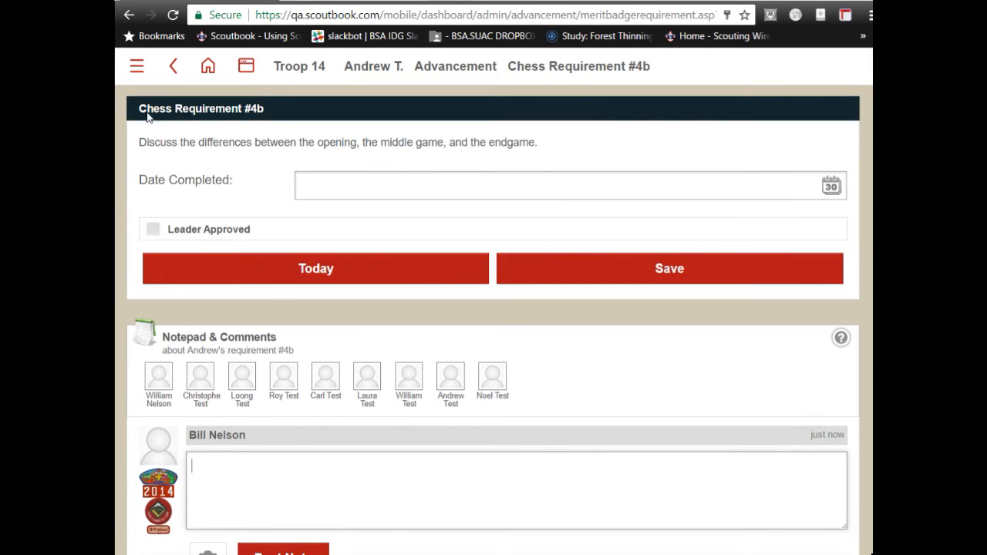
click(173, 67)
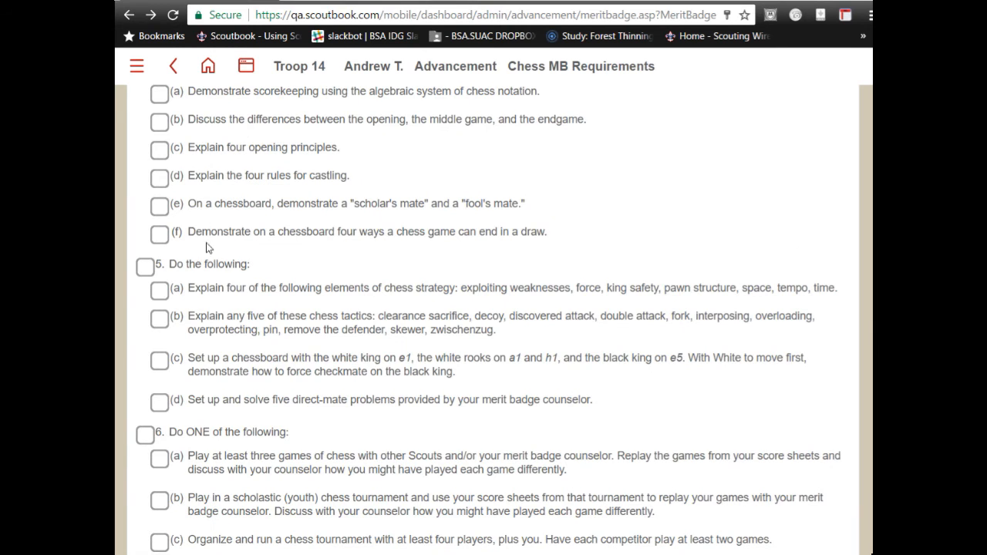
scroll(219, 237, up, 2)
scroll(222, 250, up, 4)
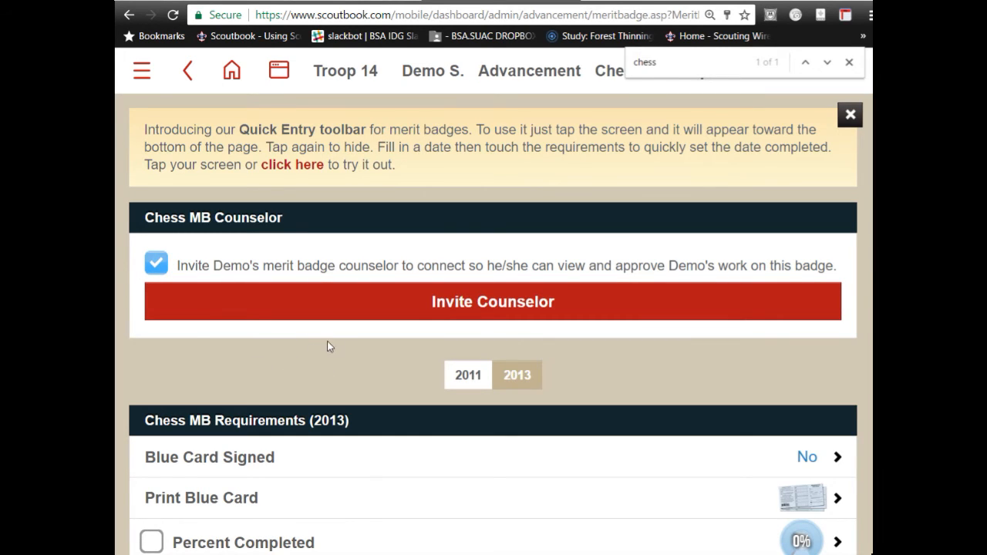
- Start inviting the Chess counselor and add a new connection to reach the Connection Invite form
click(332, 301)
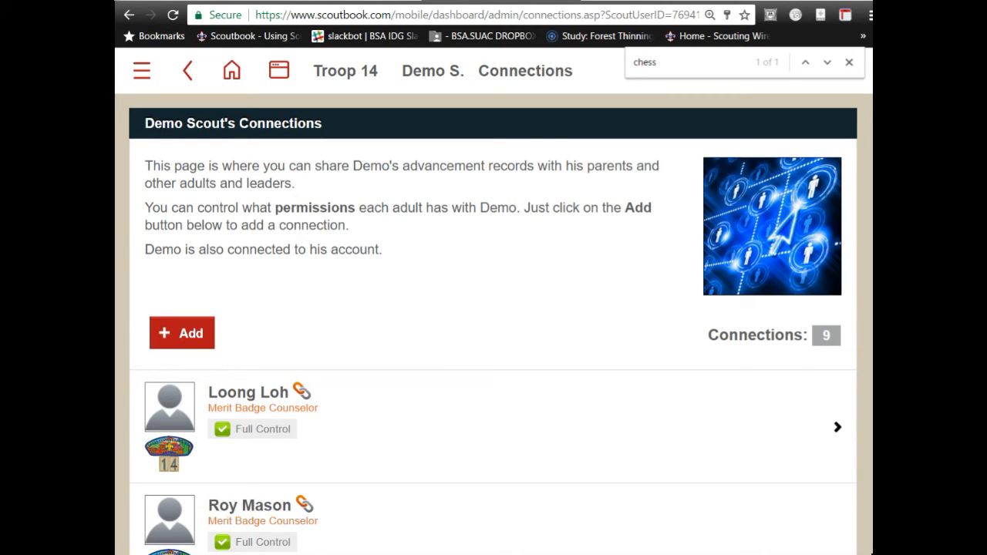
click(180, 343)
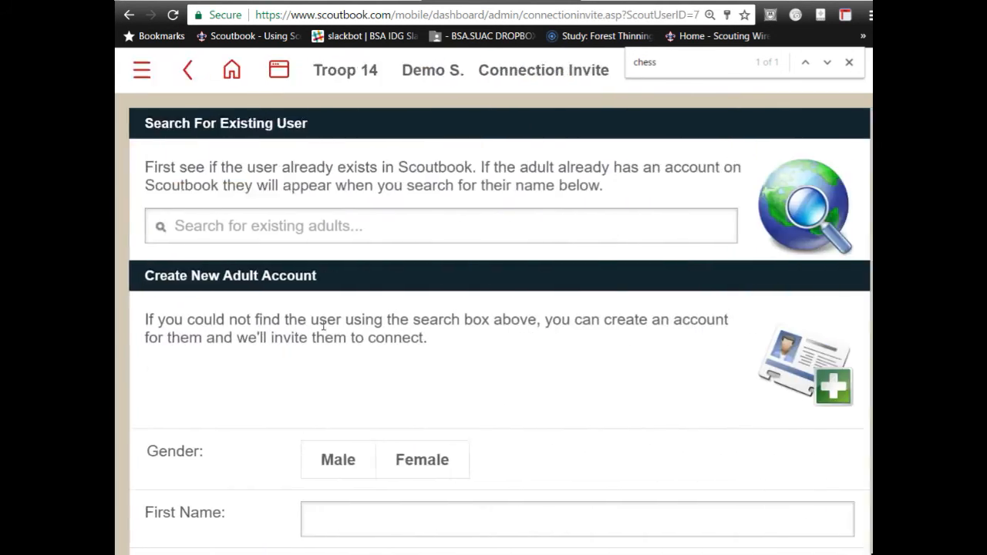
- Search existing adults by the counselor's name, pick the Grand Canyon Council match, and tick Merit Badge Counselor
click(283, 221)
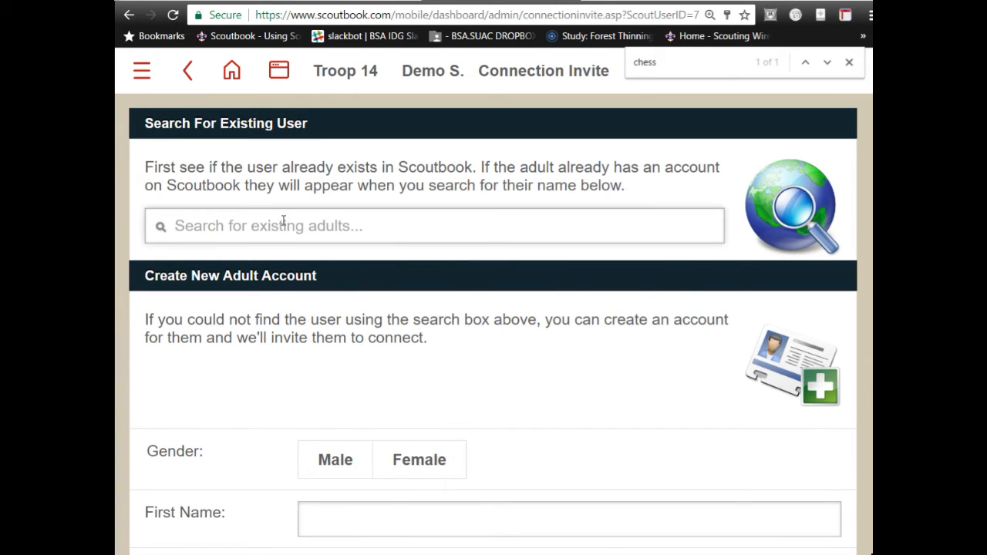
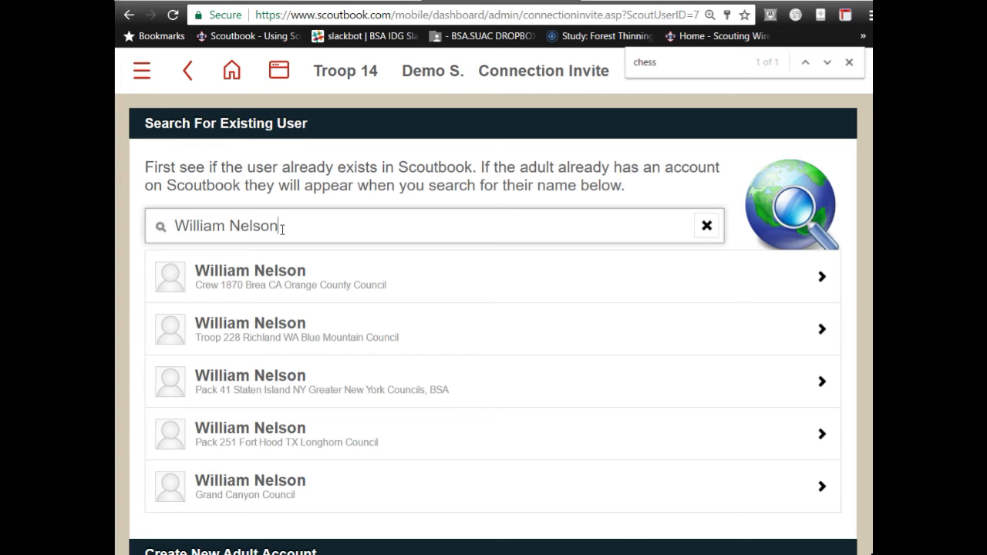
click(258, 489)
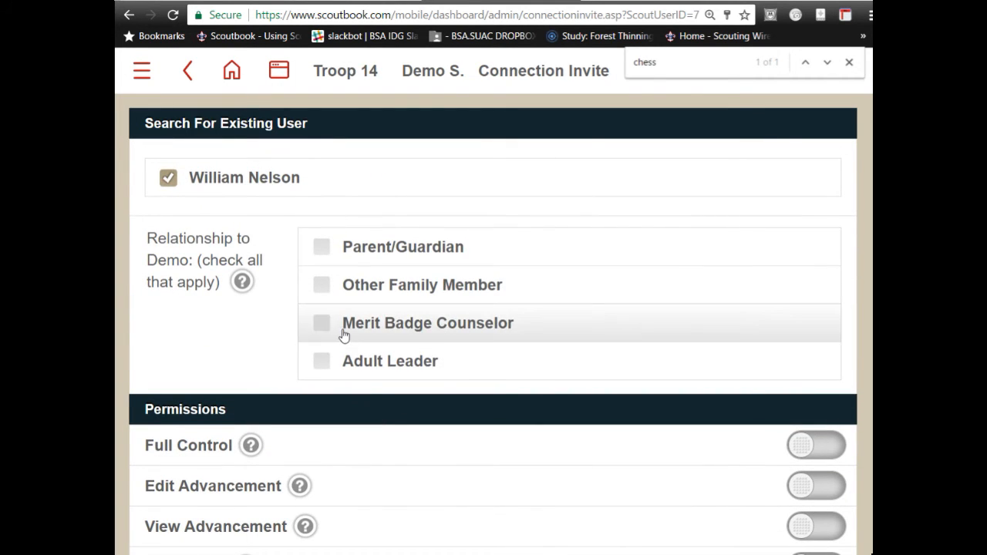
click(344, 333)
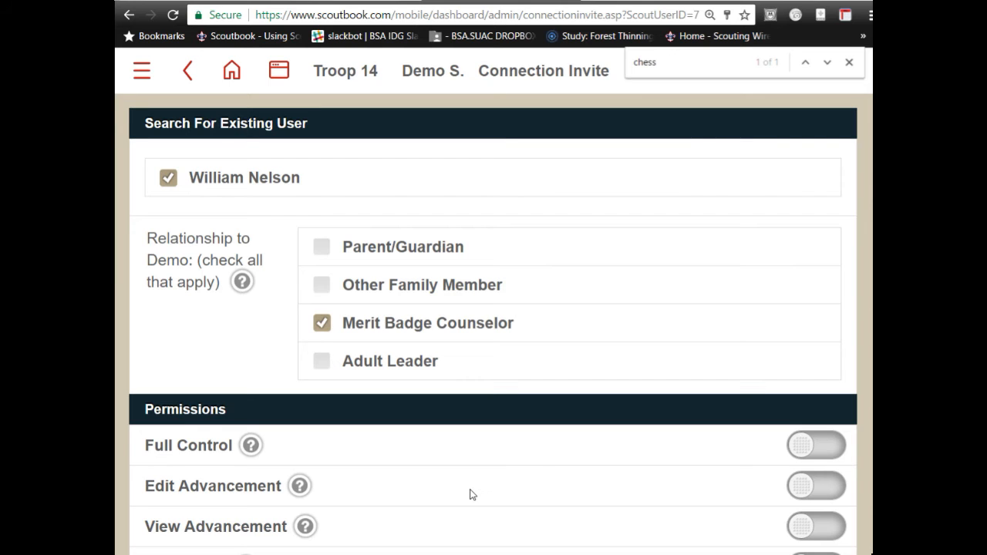
- Tick Chess in the Approve Merit Badges list, then scroll down to the personal message
scroll(472, 494, down, 3)
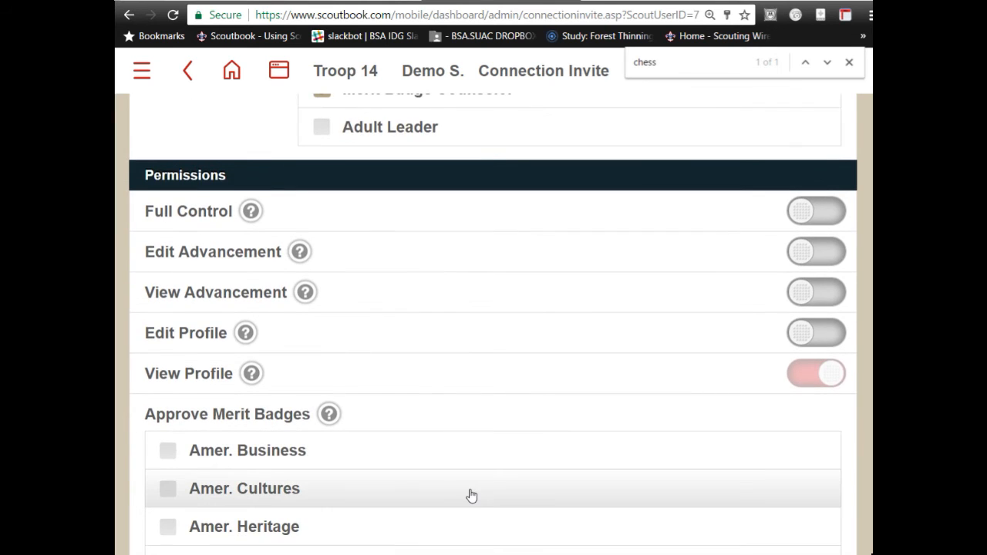
scroll(472, 494, down, 1)
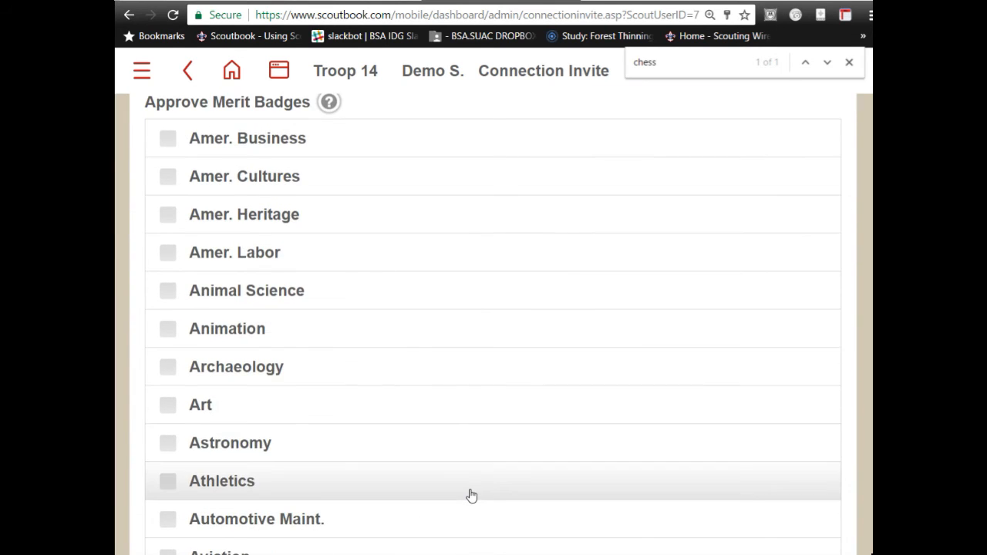
scroll(471, 352, up, 5)
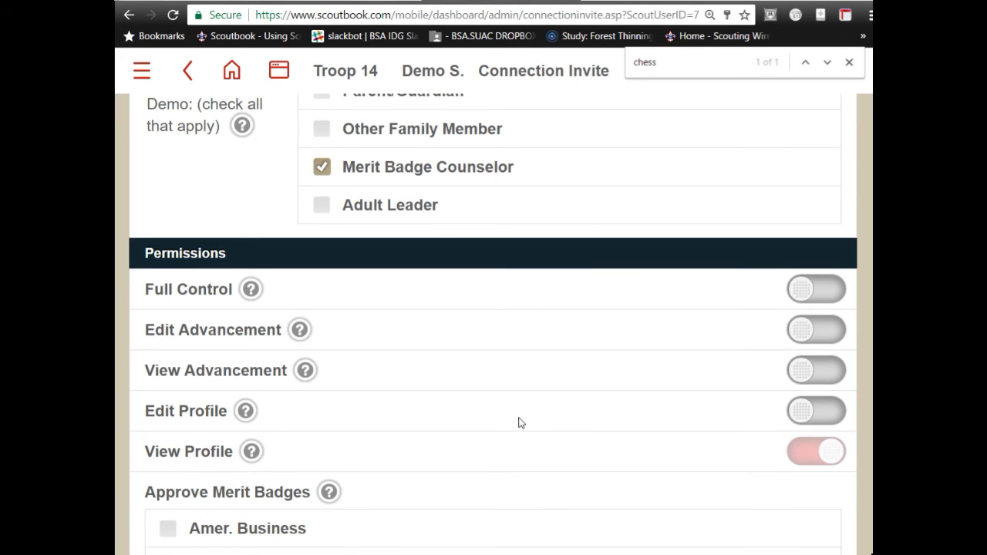
scroll(518, 423, down, 5)
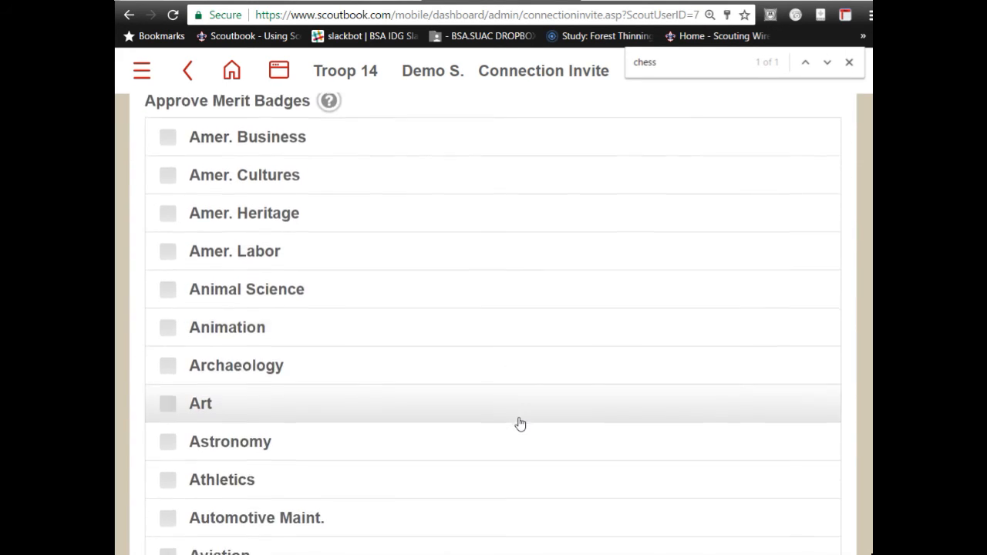
scroll(519, 423, down, 7)
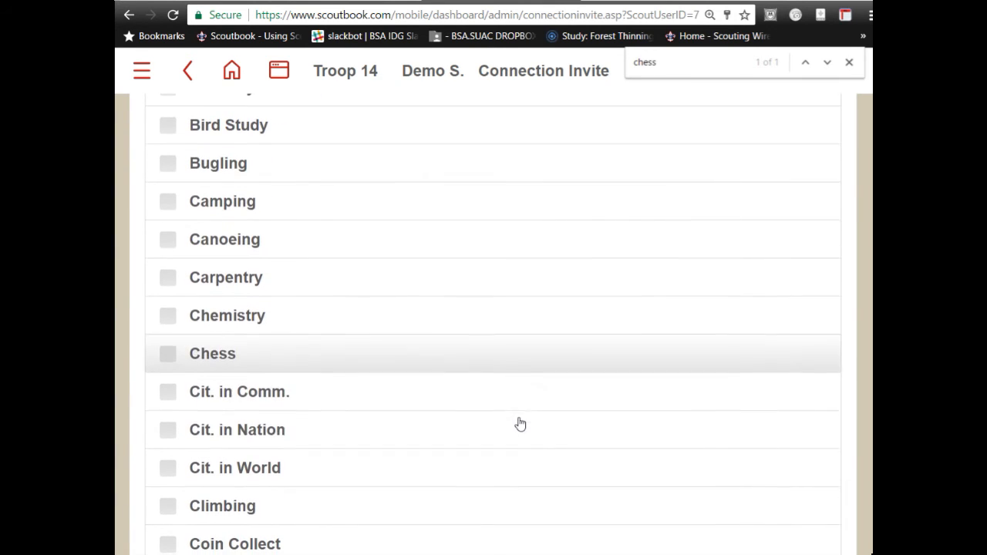
click(237, 354)
scroll(467, 376, down, 3)
scroll(467, 376, down, 20)
scroll(467, 376, down, 4)
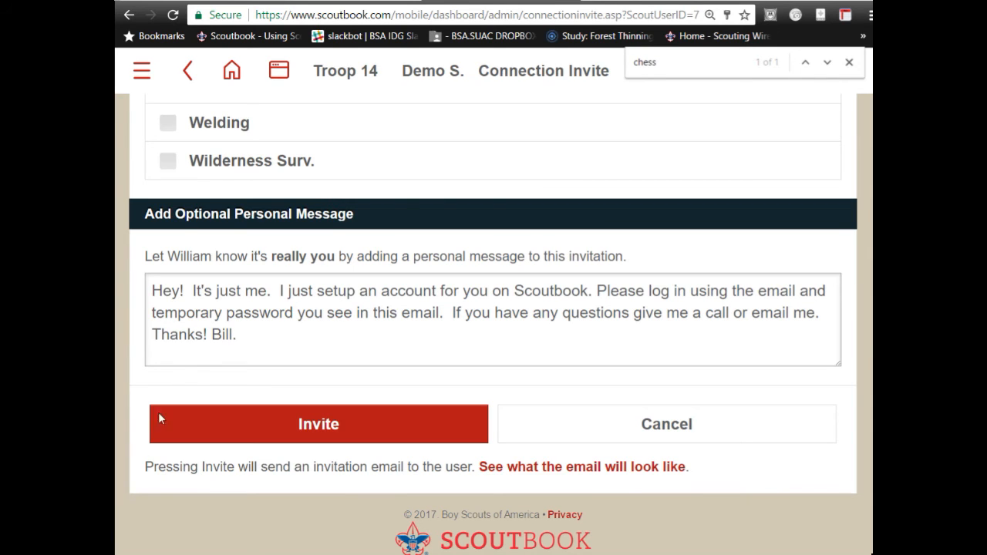
- Send the invitation, then open the scout's Advancement list showing Chess with its counselor pending
click(217, 434)
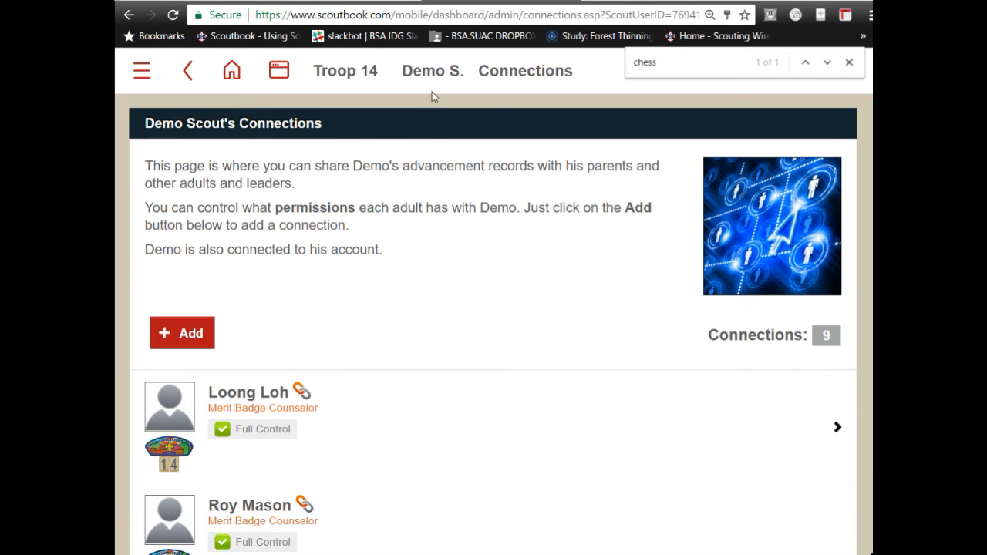
click(431, 75)
scroll(362, 185, down, 15)
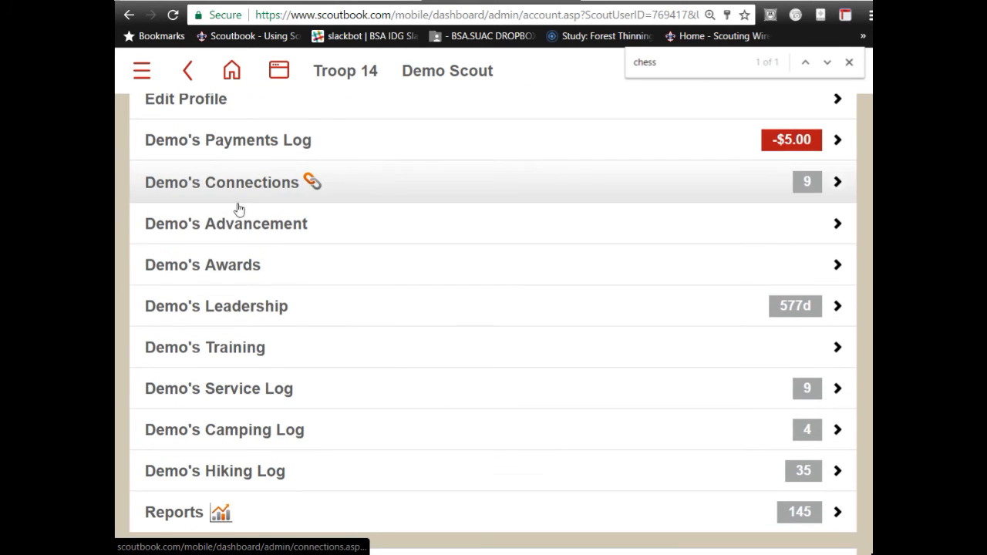
click(334, 232)
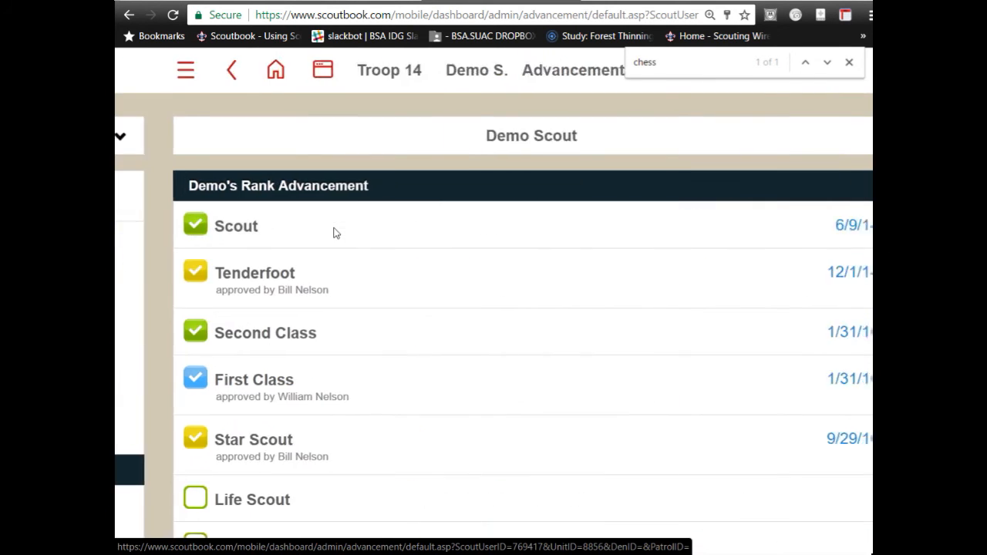
scroll(334, 231, down, 15)
scroll(334, 233, down, 10)
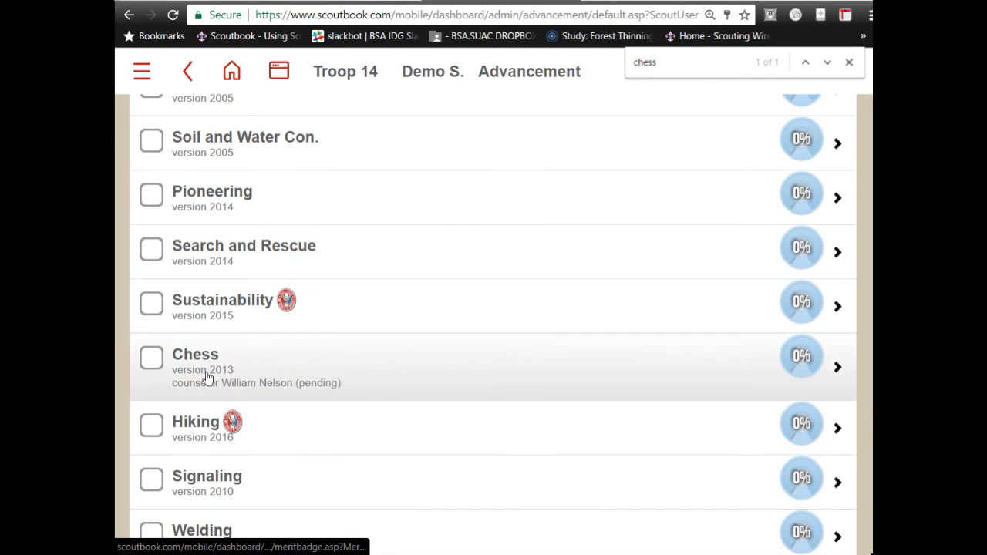
- Open the Chess badge, scroll through the 2013 requirements, and open requirement 2(a)
click(215, 374)
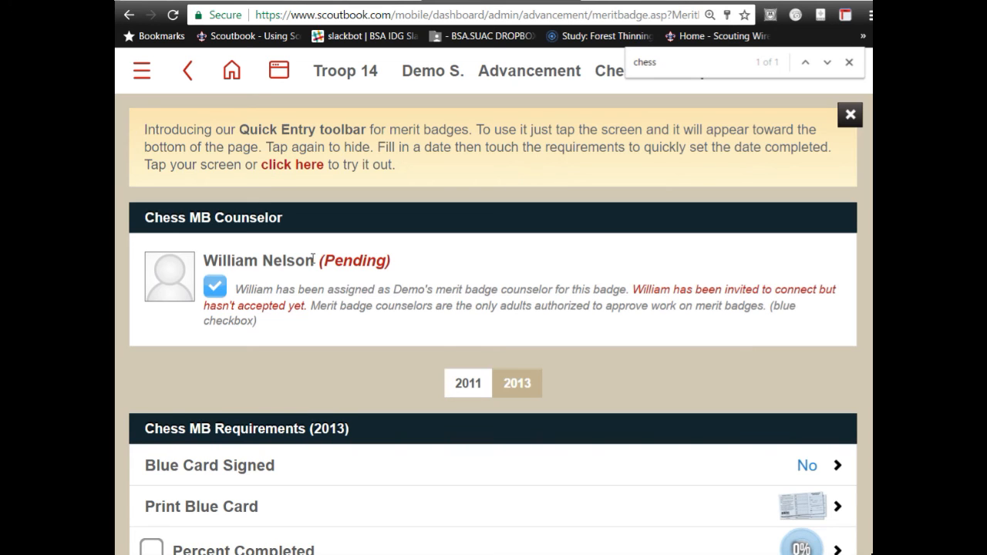
scroll(313, 259, down, 5)
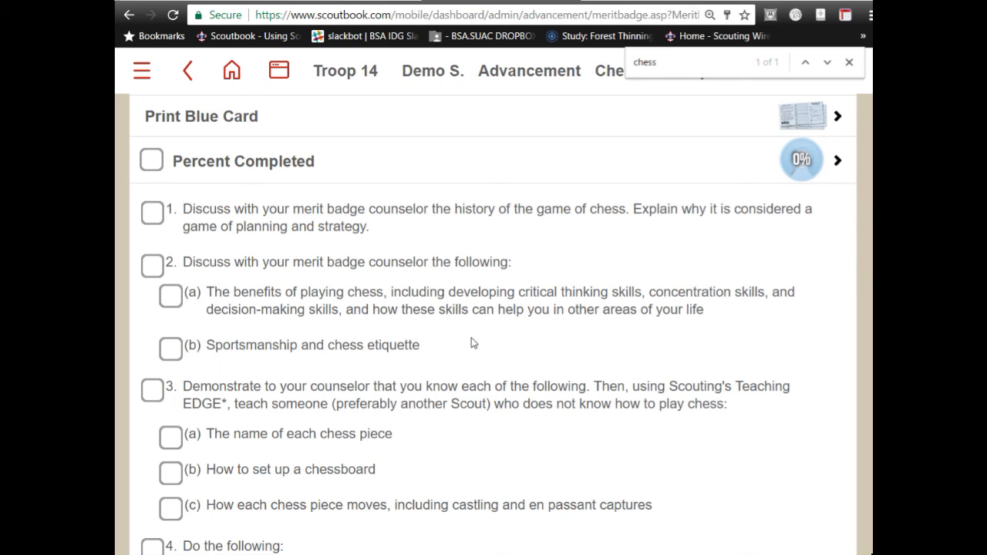
scroll(472, 343, up, 2)
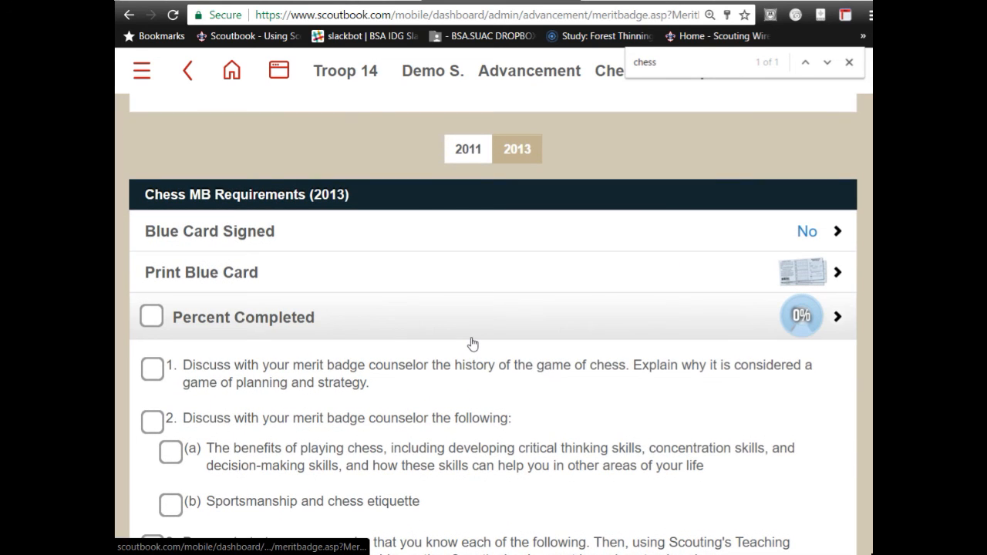
scroll(470, 342, down, 2)
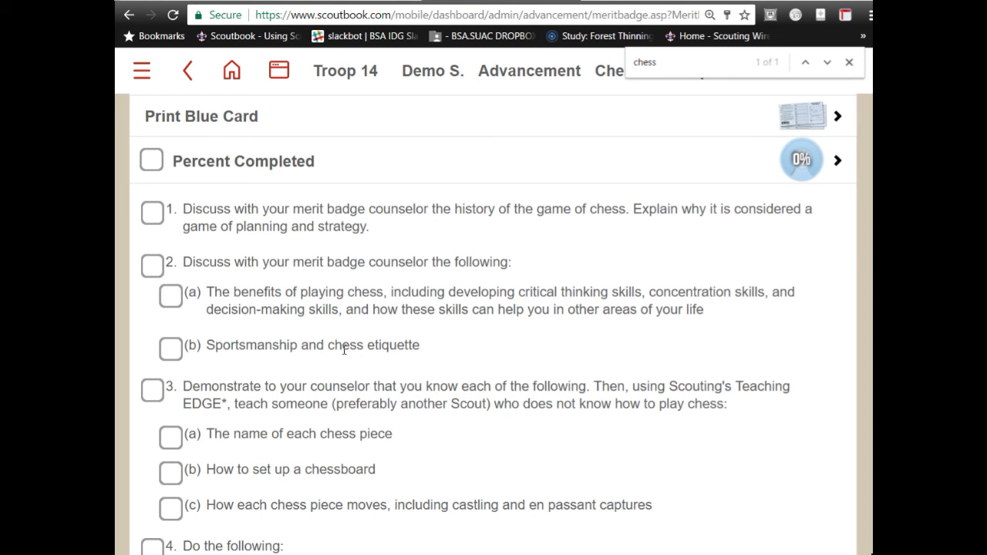
click(164, 307)
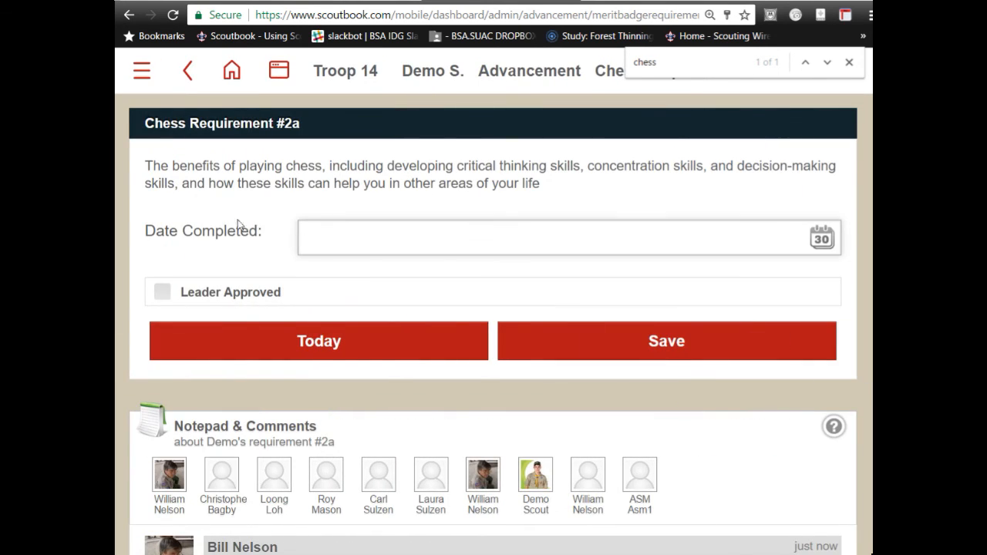
- Save the Chess requirement 2a entry with the completion date left blank
scroll(222, 232, down, 4)
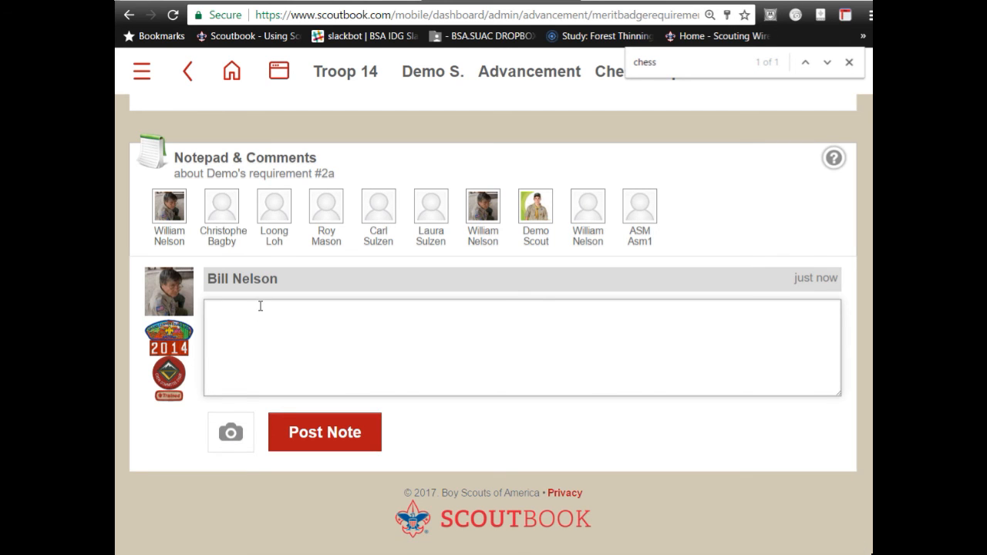
scroll(260, 306, up, 3)
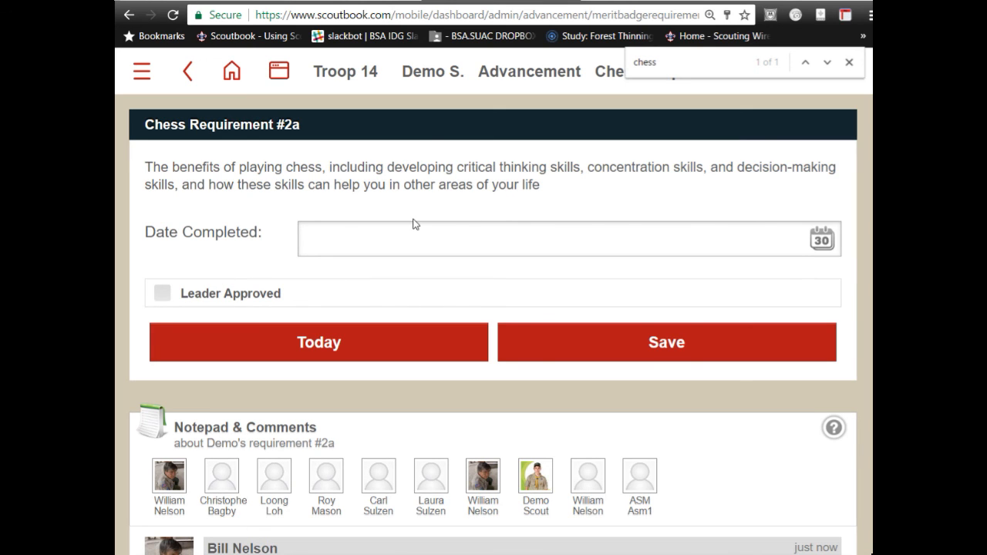
scroll(412, 223, down, 4)
scroll(381, 293, up, 4)
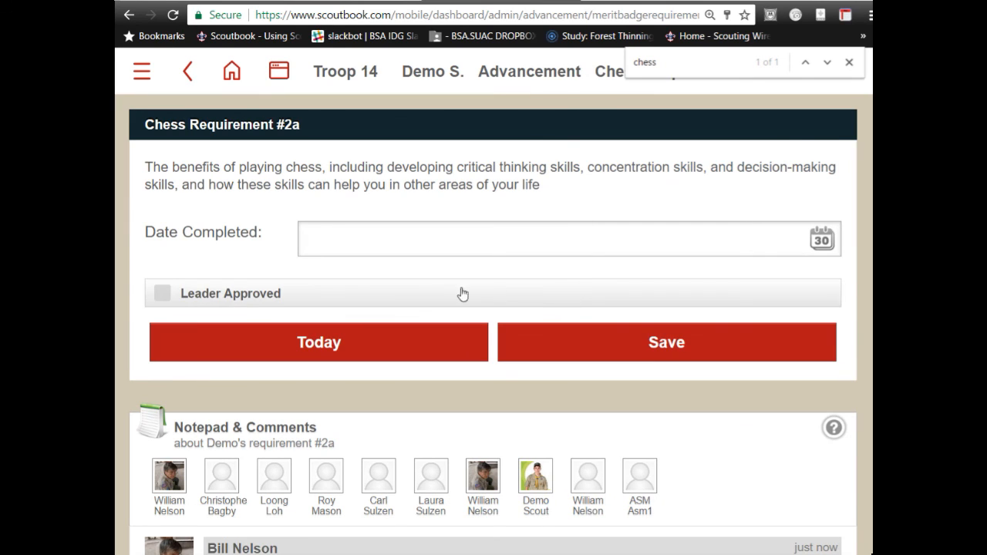
click(583, 341)
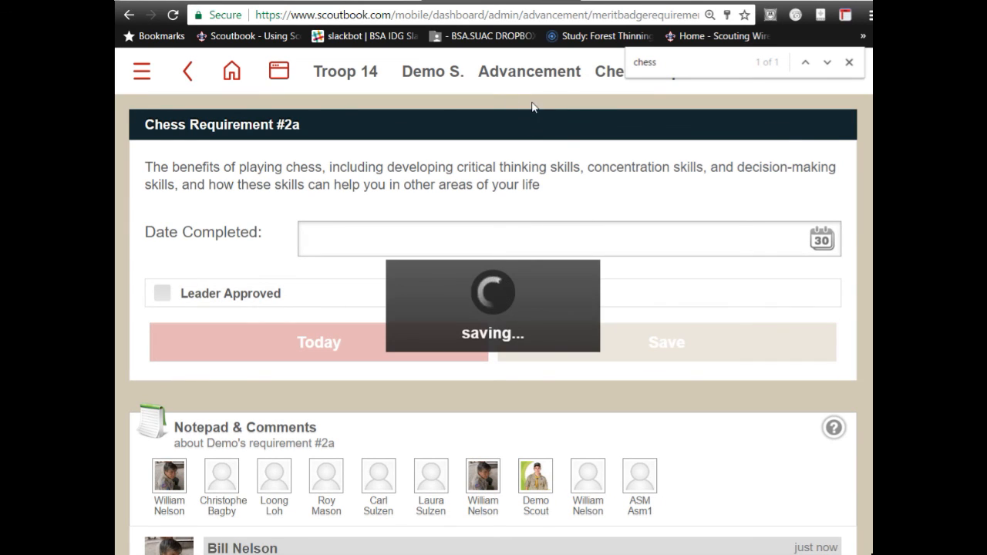